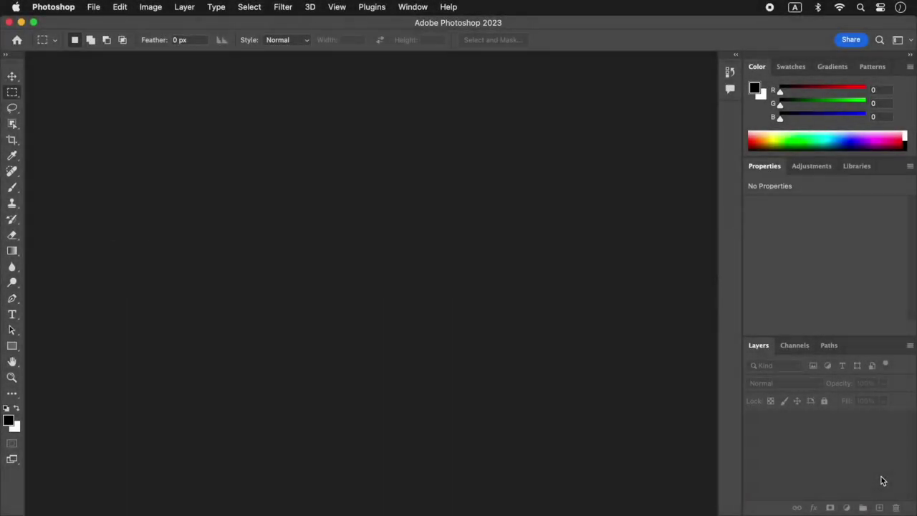
- Open male-4494498_1920.psd from the uf041 folder
click(93, 7)
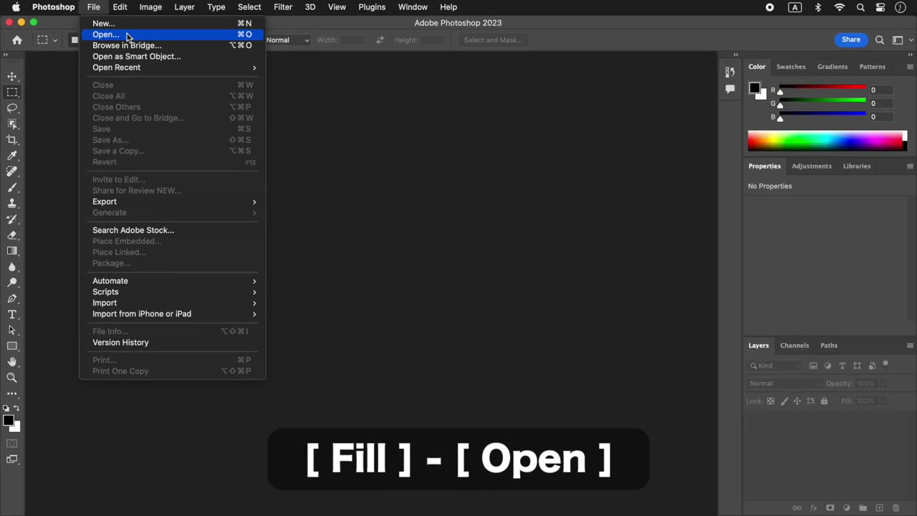
click(256, 74)
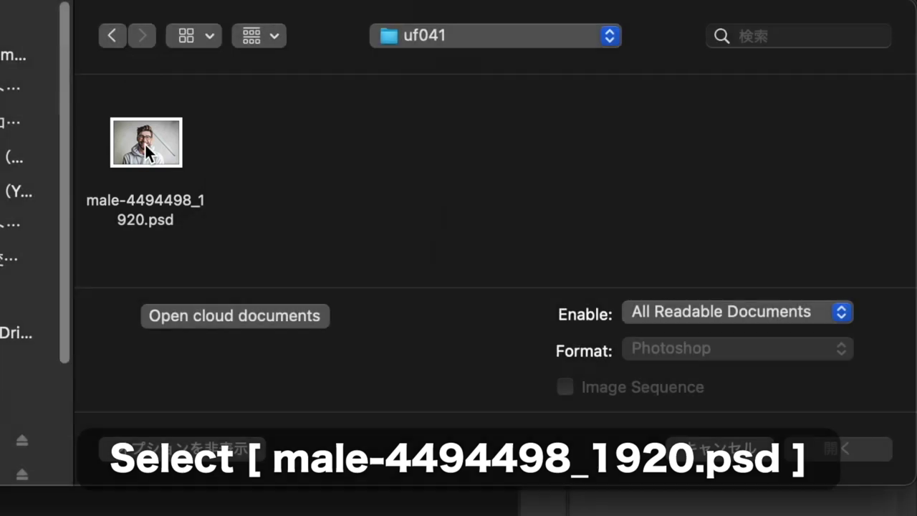
click(144, 143)
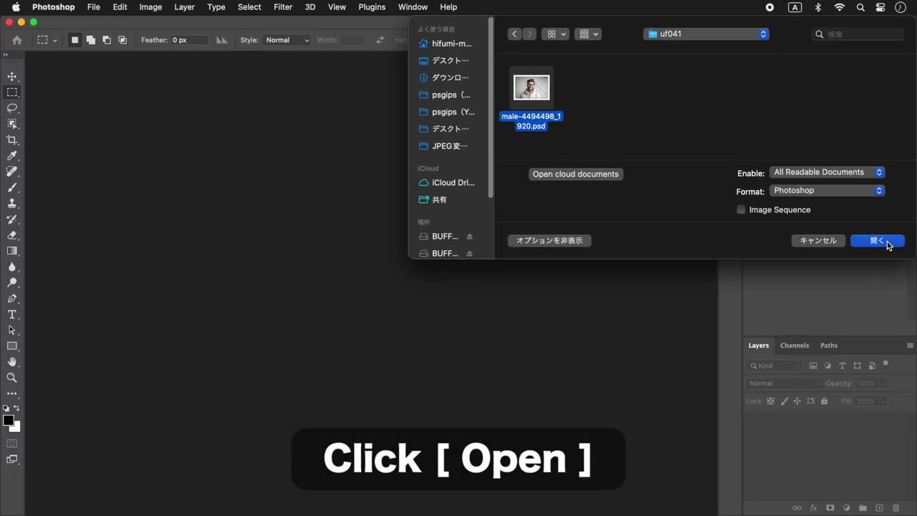
click(825, 450)
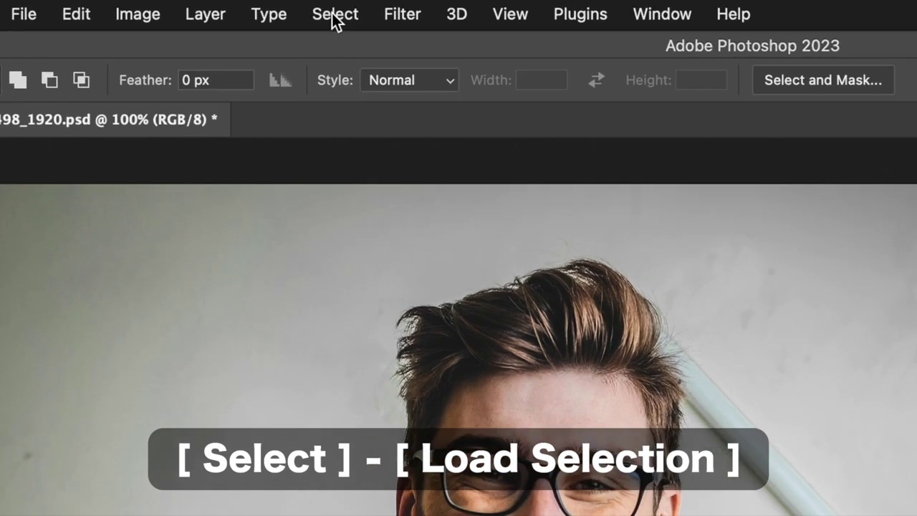
- Load the mask-face channel as a selection and copy it to a new layer
click(249, 8)
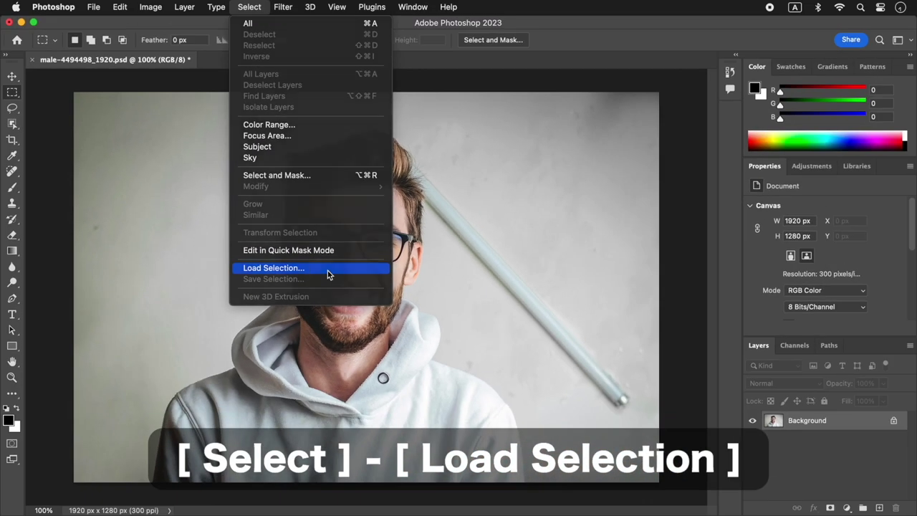
click(327, 270)
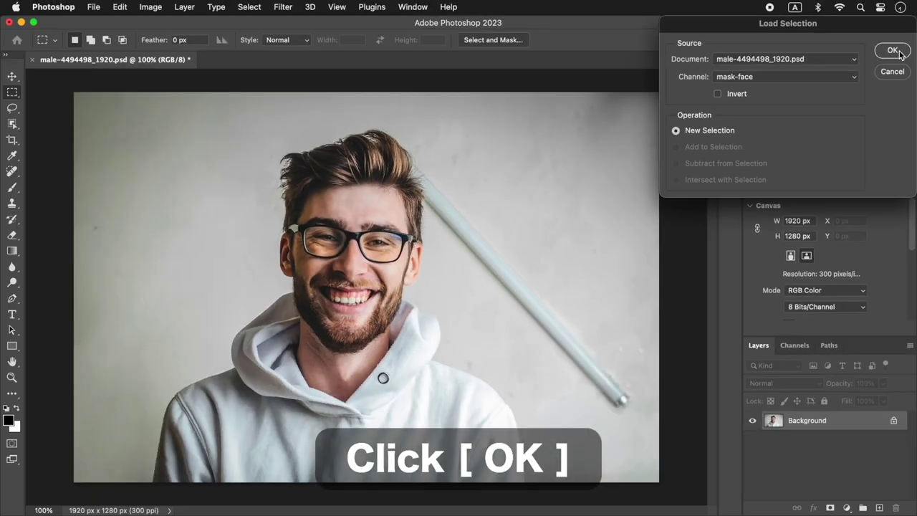
click(882, 69)
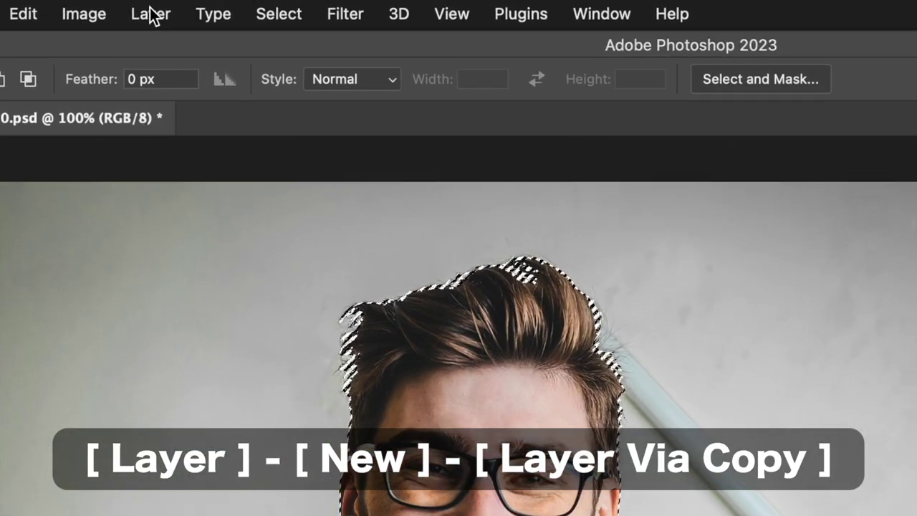
click(184, 8)
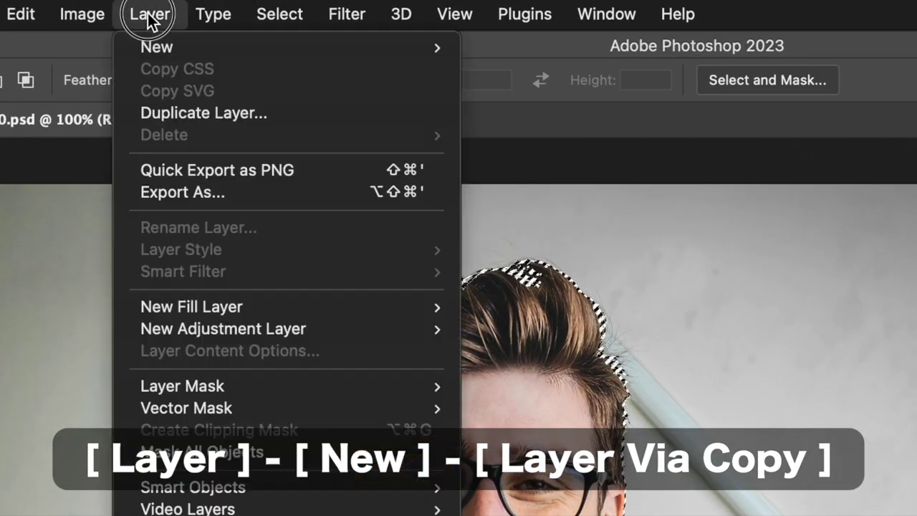
mouse_move(187, 24)
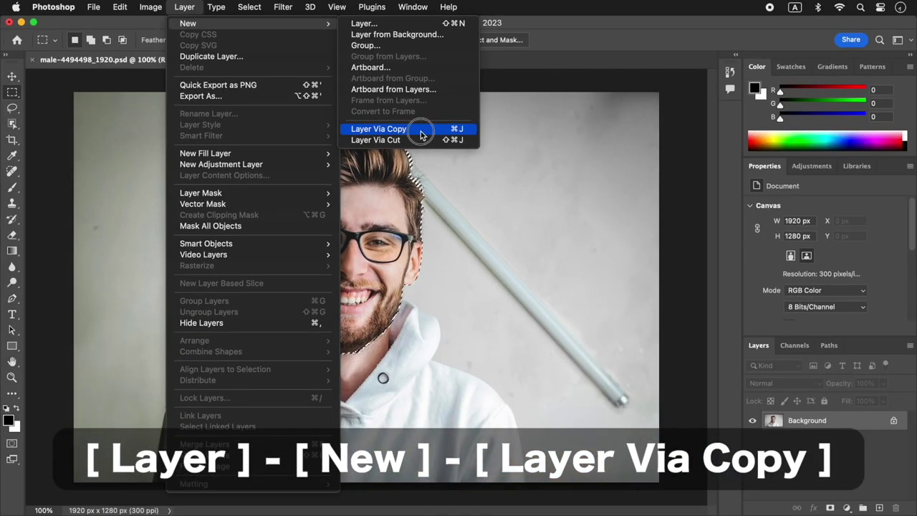
click(621, 263)
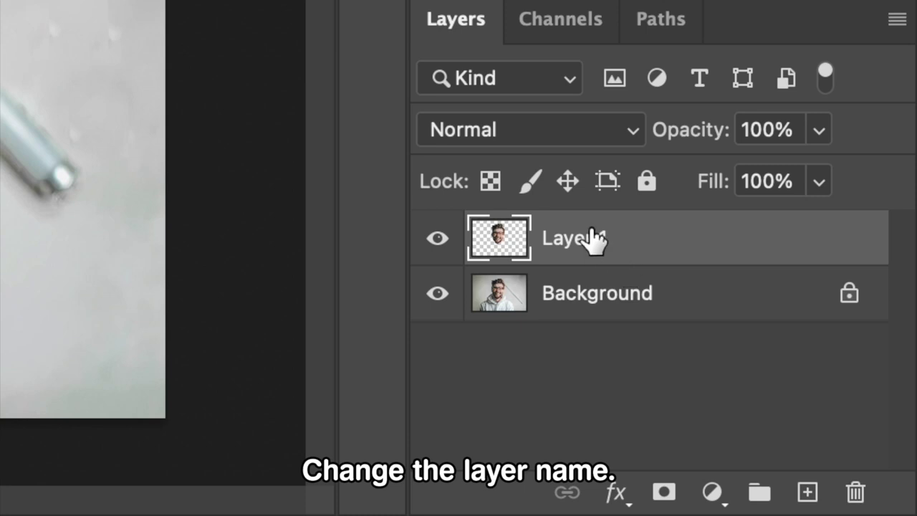
- Rename the new layer 'face' and reselect the Background layer
double_click(593, 239)
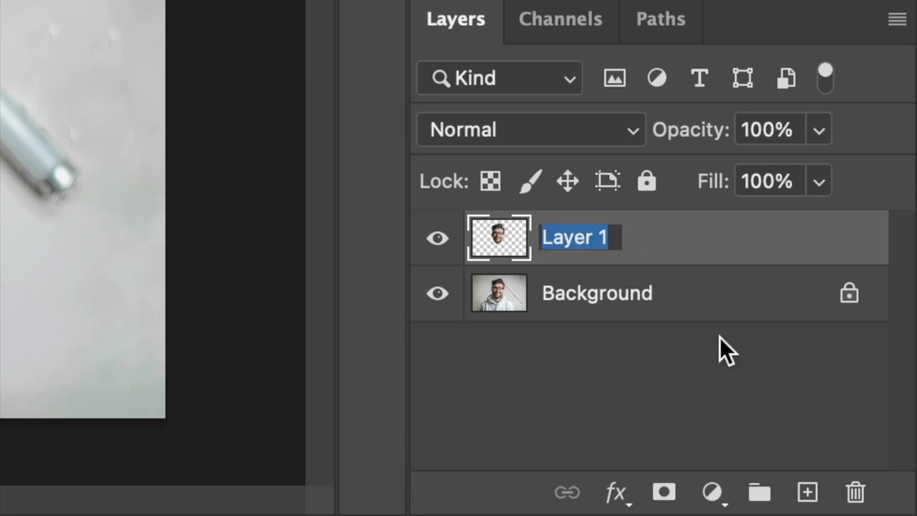
text(face)
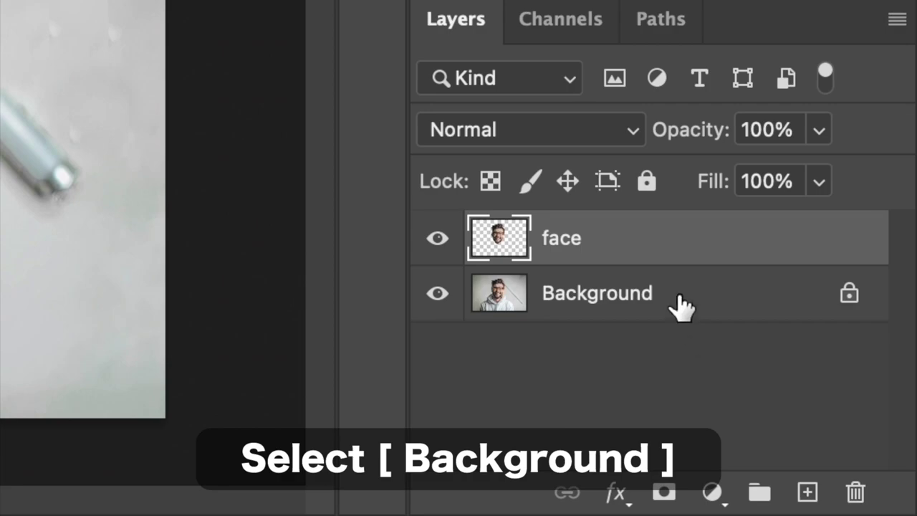
click(677, 298)
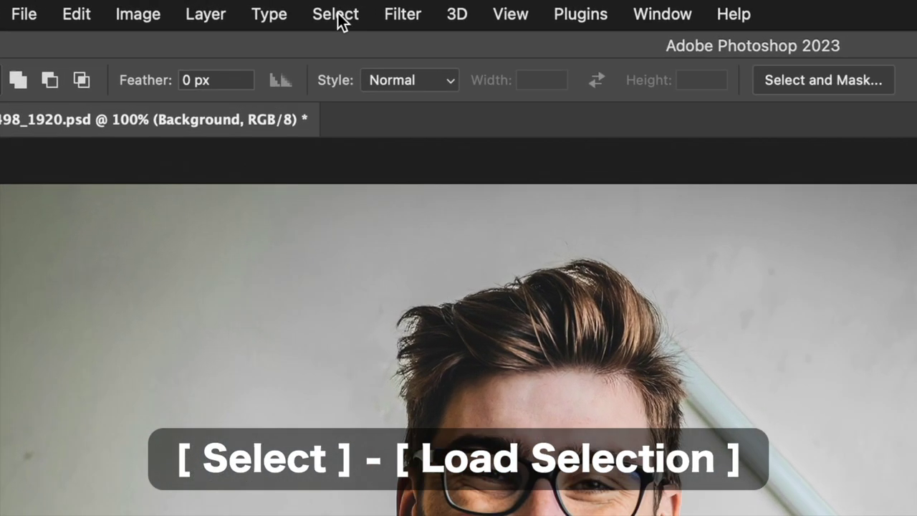
- Load the mask-body channel as a selection
click(337, 16)
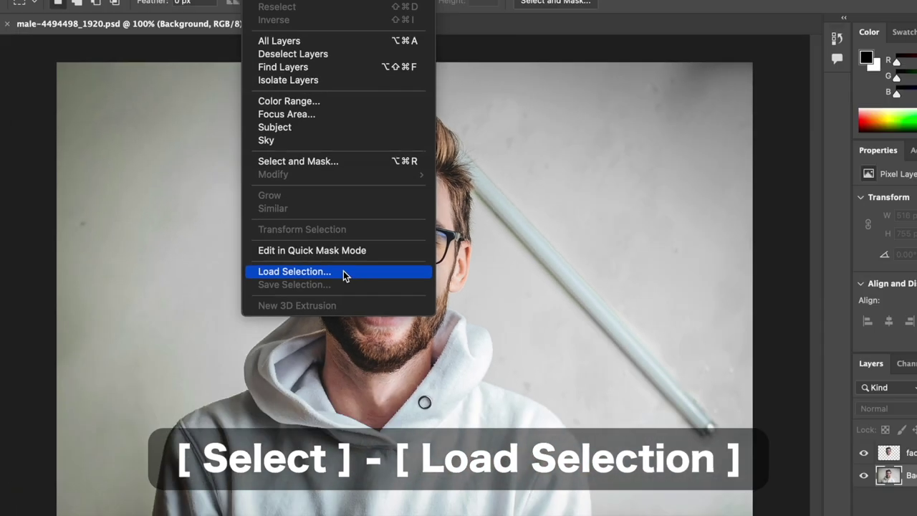
click(465, 285)
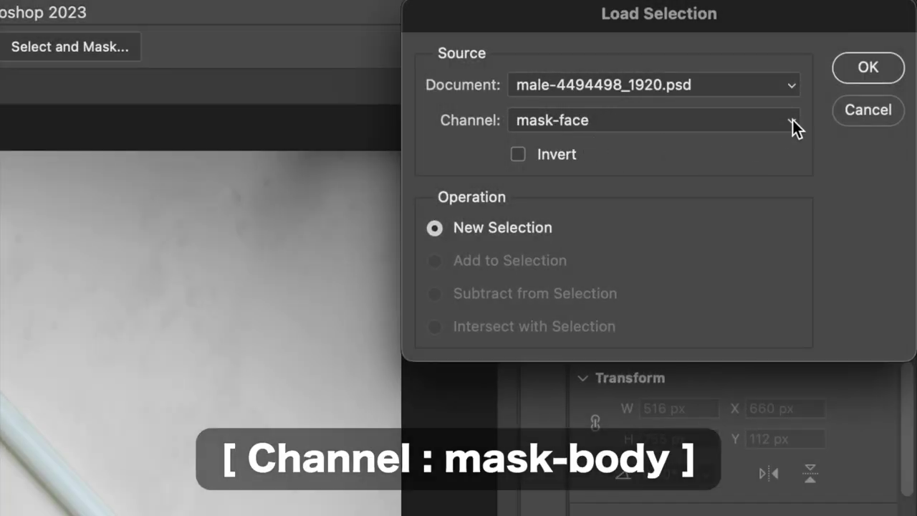
click(792, 119)
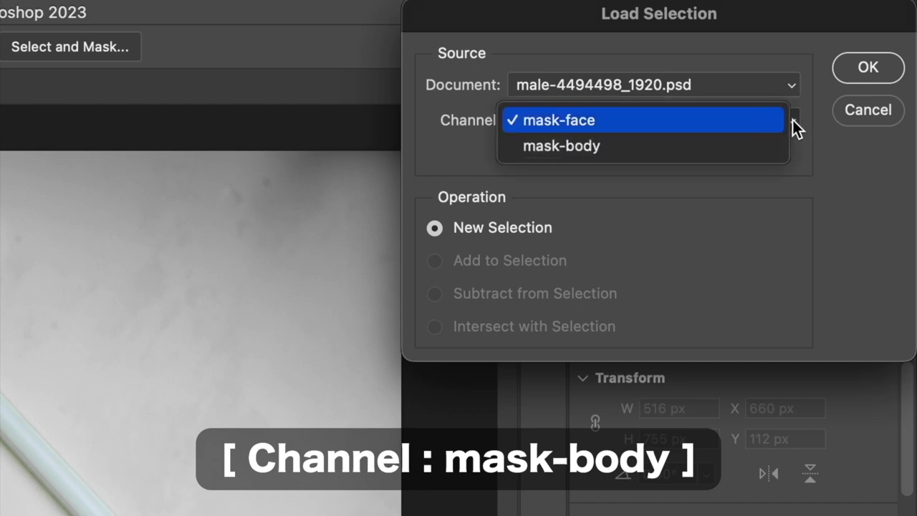
click(761, 145)
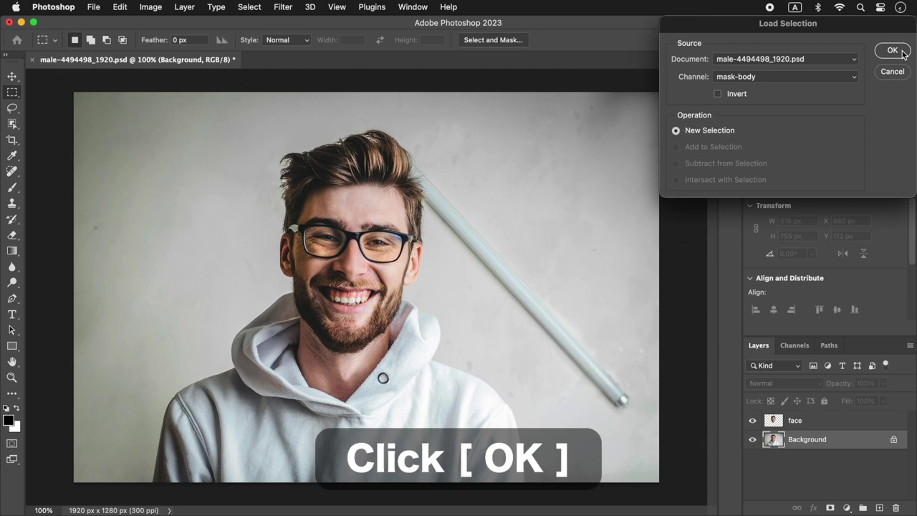
click(902, 54)
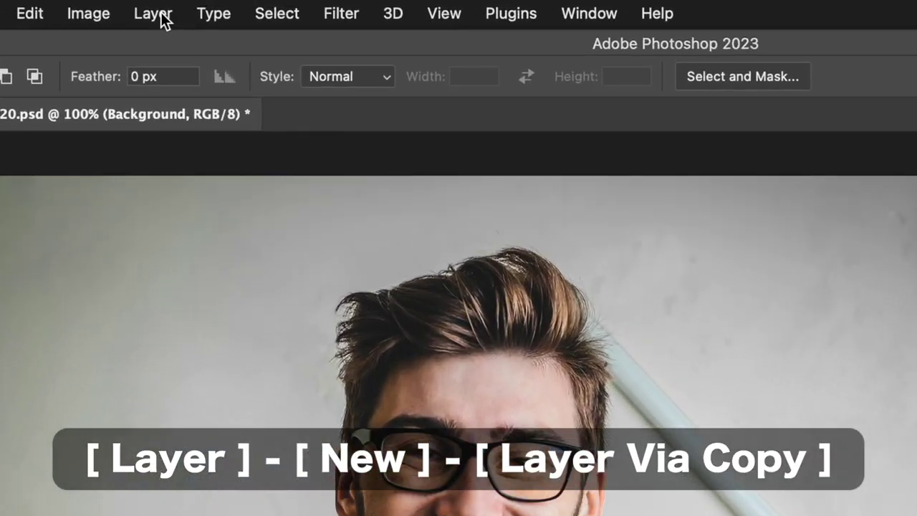
- Copy the body selection to a new layer named 'body'
click(153, 20)
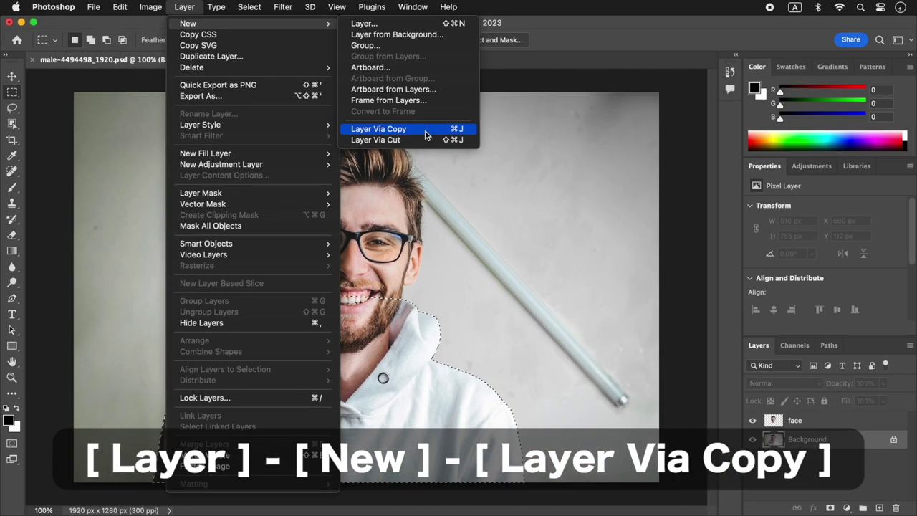
click(426, 135)
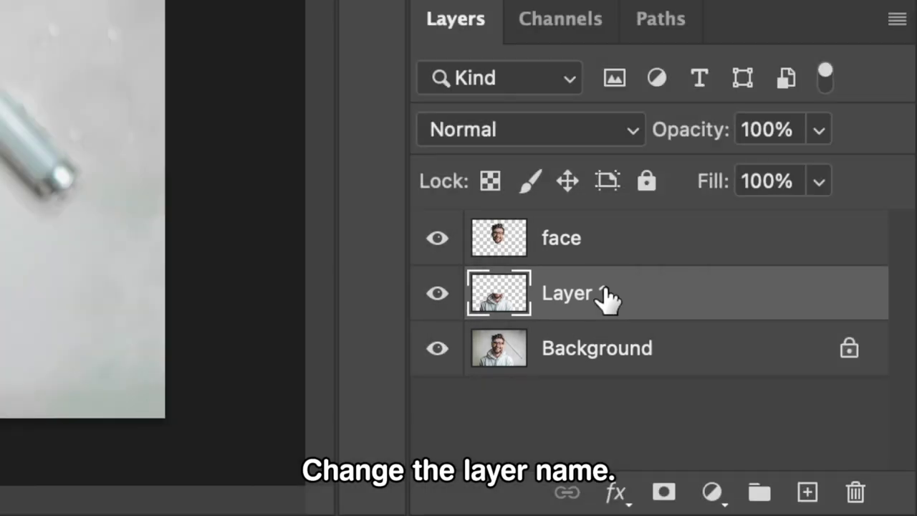
text(body)
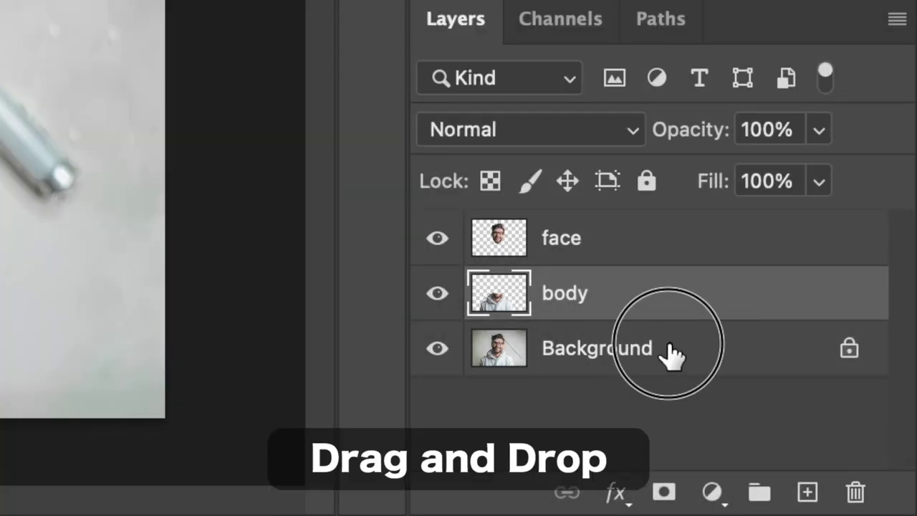
mouse_move(667, 352)
mouse_down()
mouse_move(790, 419)
mouse_move(855, 490)
mouse_up()
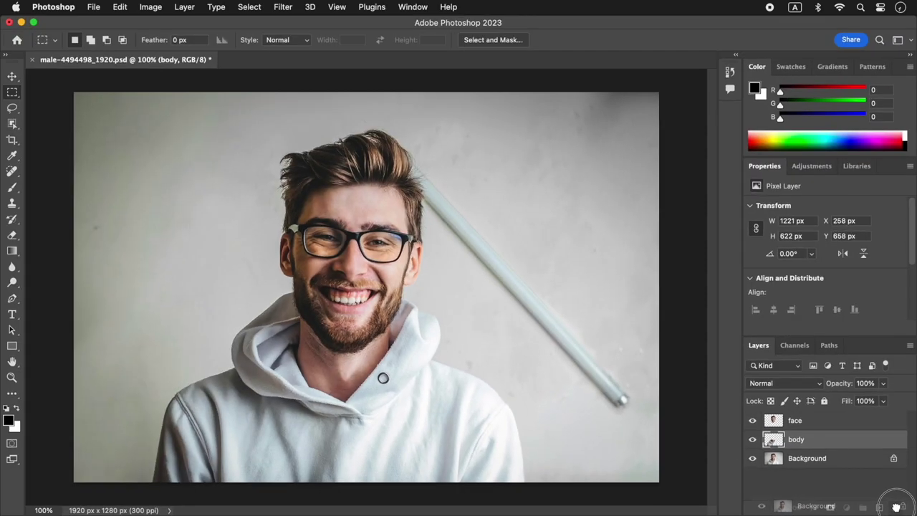
- Delete the Background layer and convert the body layer to a smart object
drag(896, 506, 896, 509)
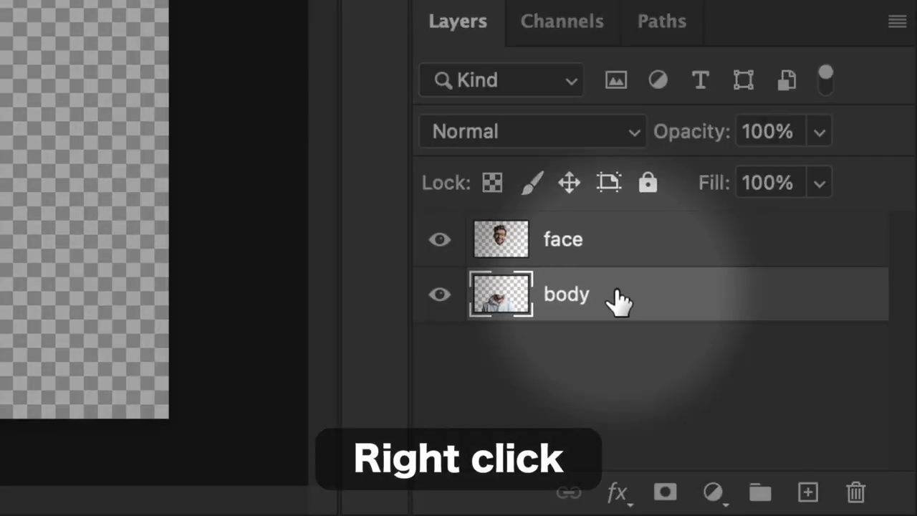
right_click(618, 301)
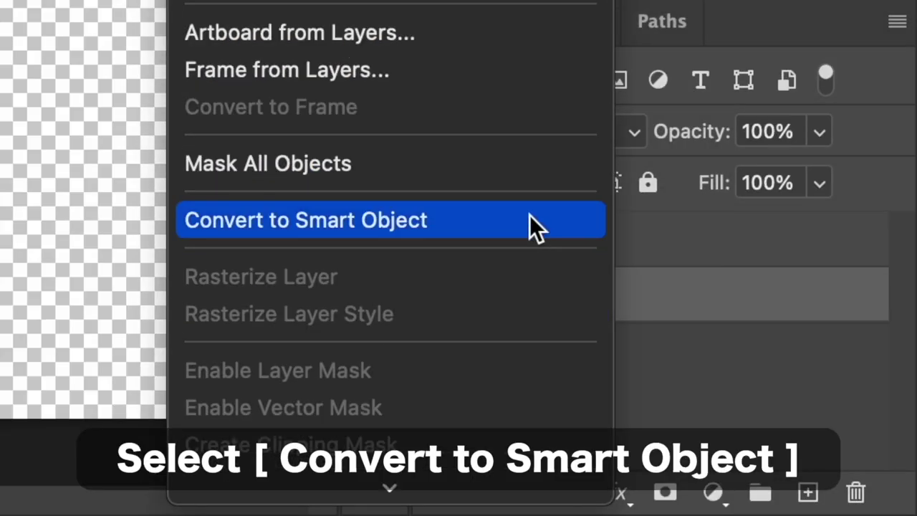
click(529, 218)
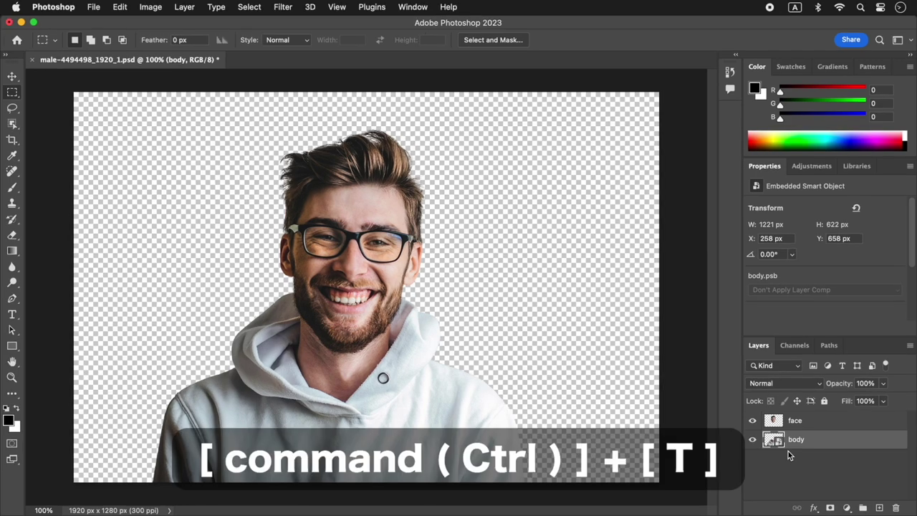
- Scale the body proportionally to 50% and move it up under the chin
key(ctrl+t)
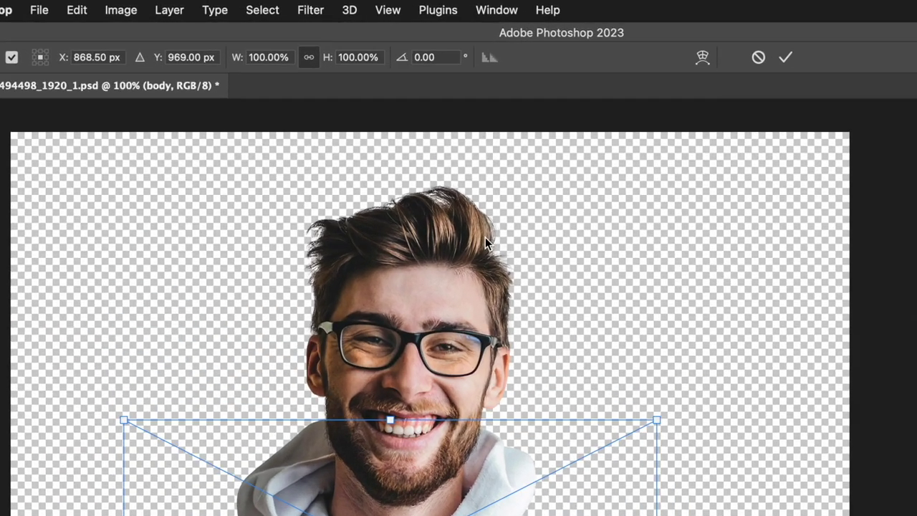
click(281, 39)
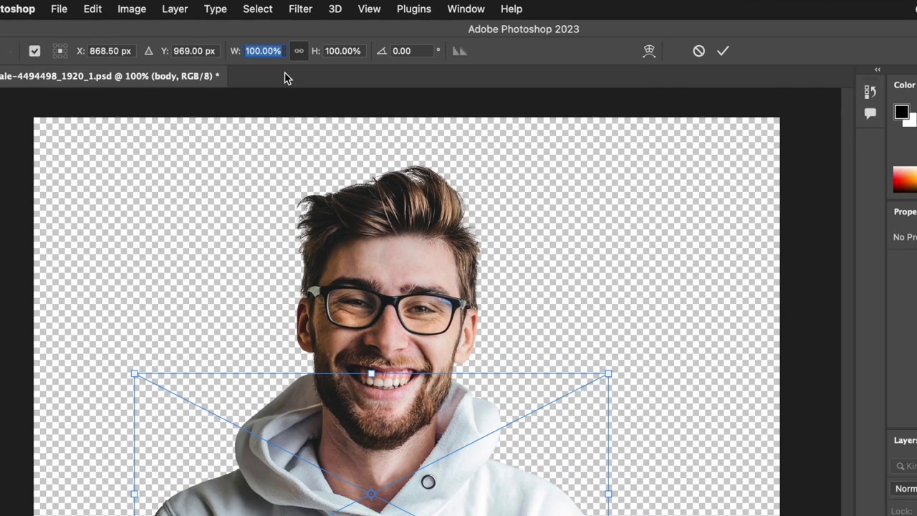
key(shift+Down)
key(shift+Down)
key(shift+Down)
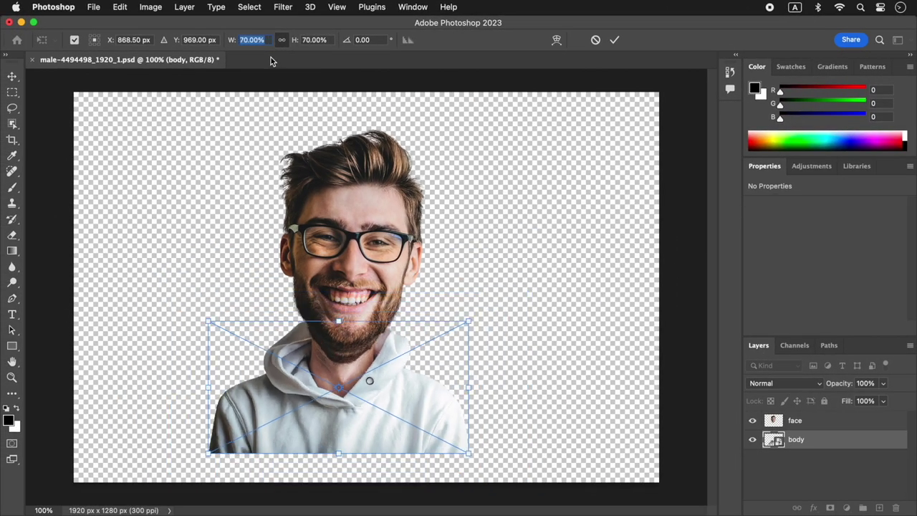
key(shift+Down)
key(shift+Down)
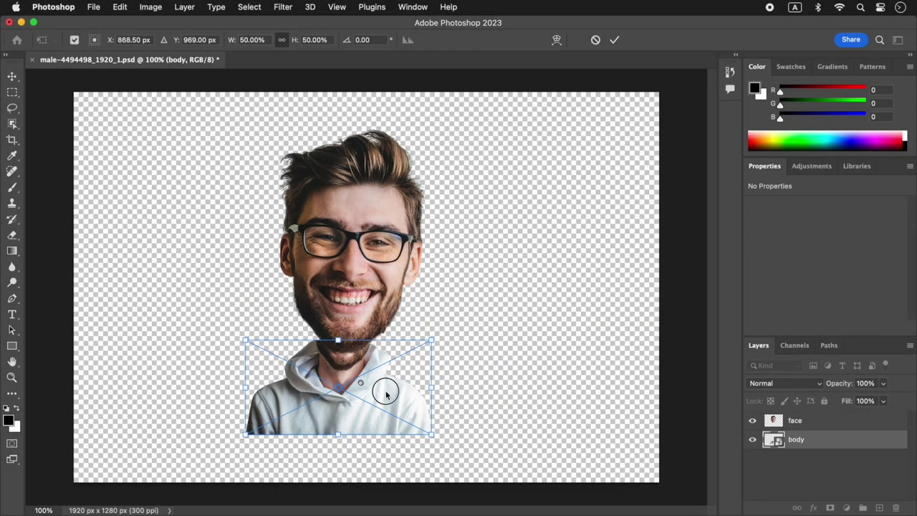
drag(387, 394, 392, 375)
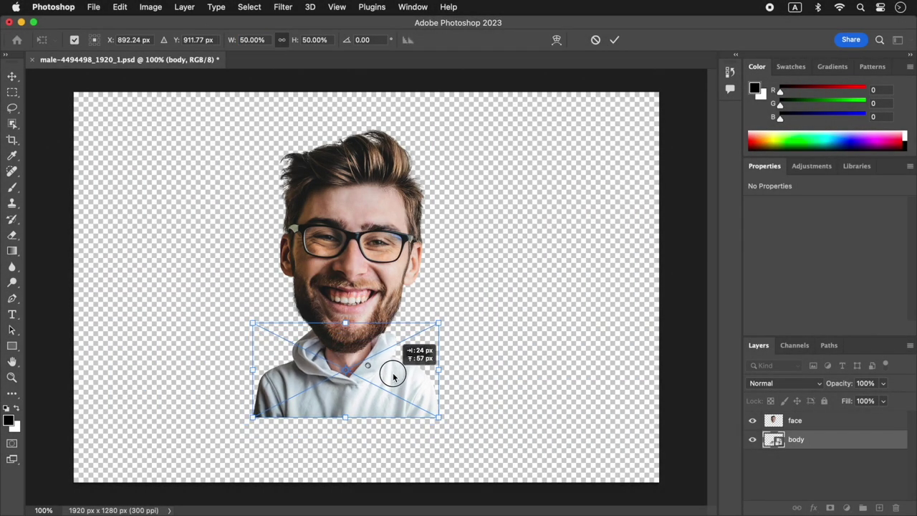
key(Return)
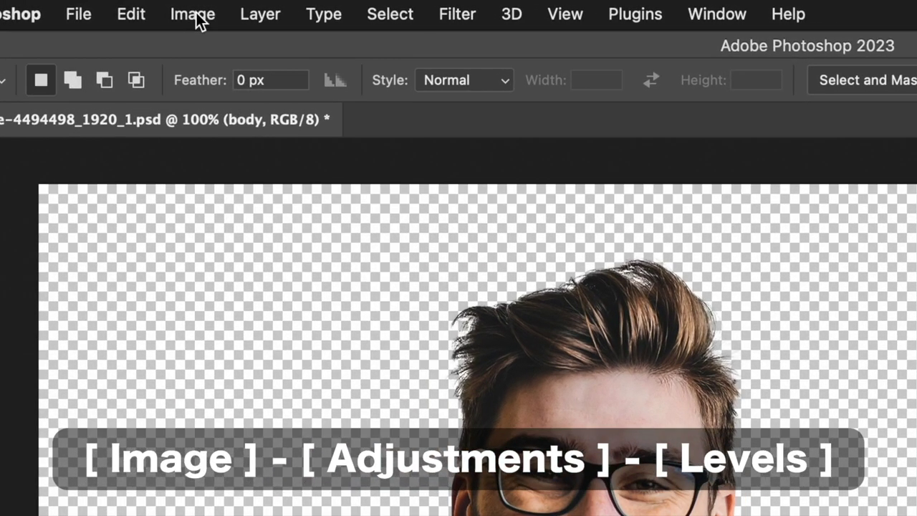
- Apply Levels to the body with output levels 0 / 230
click(151, 7)
mouse_move(217, 75)
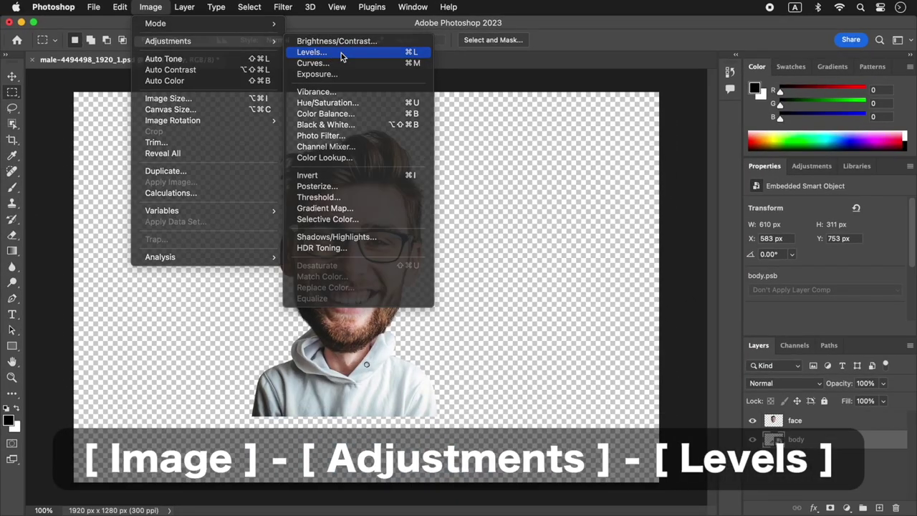
click(573, 105)
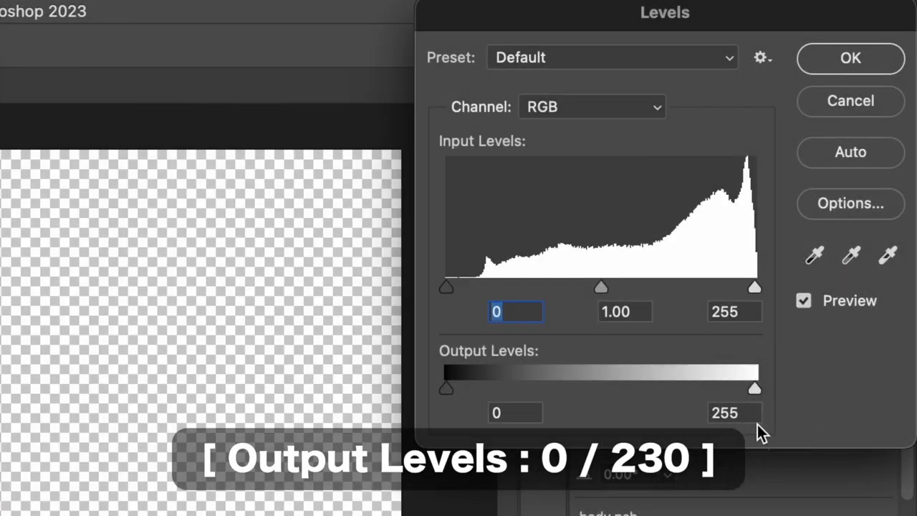
click(521, 411)
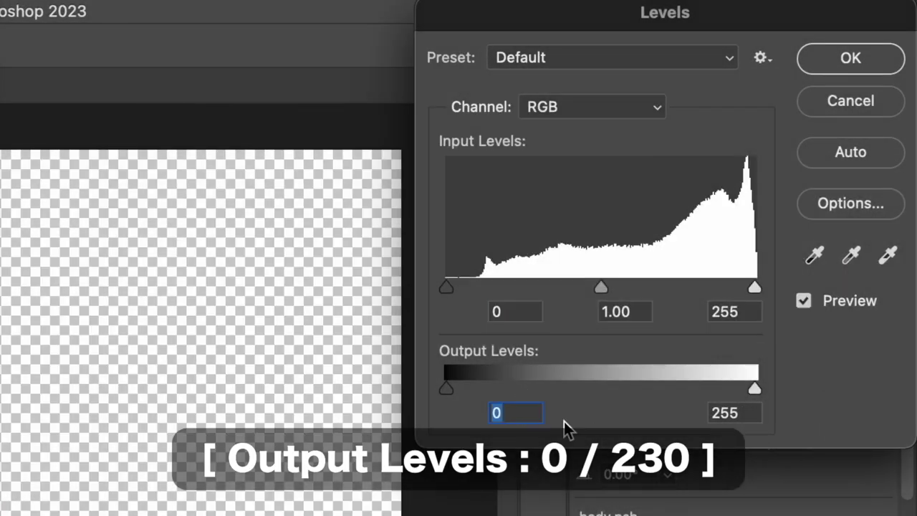
click(746, 412)
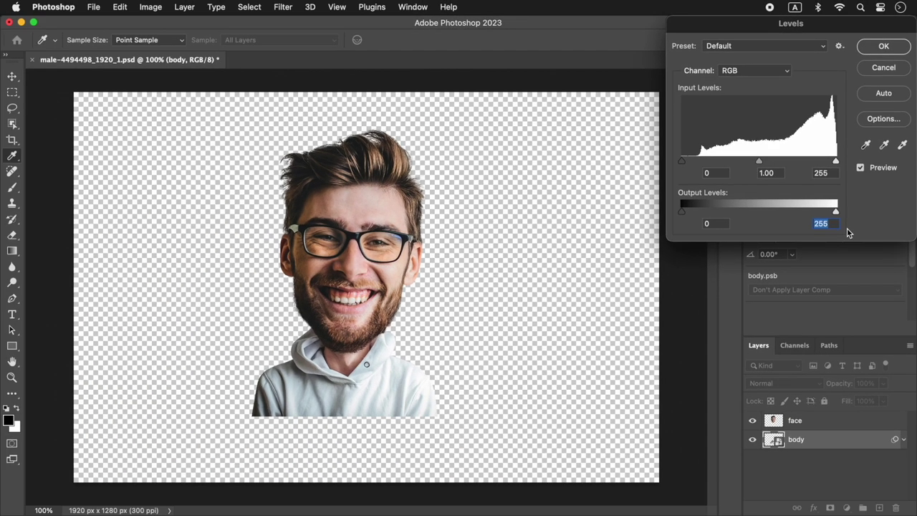
key(shift+Down)
key(shift+Down)
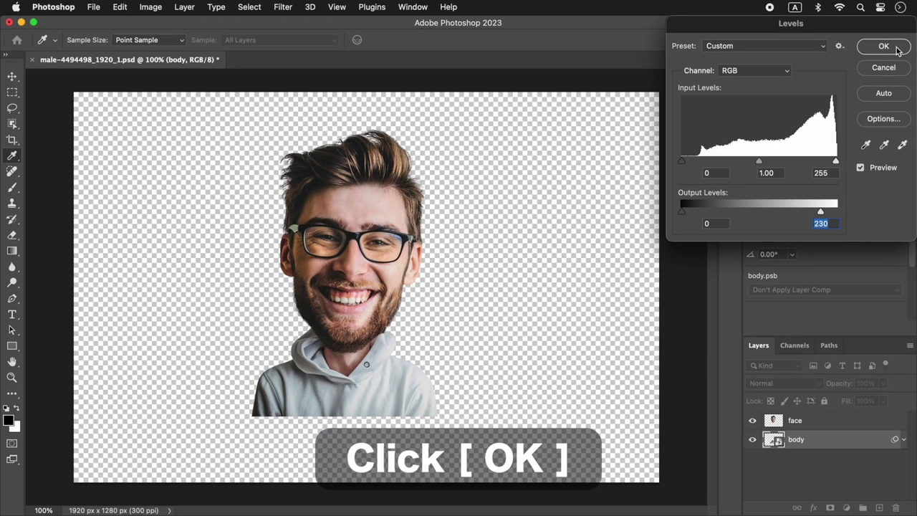
click(894, 48)
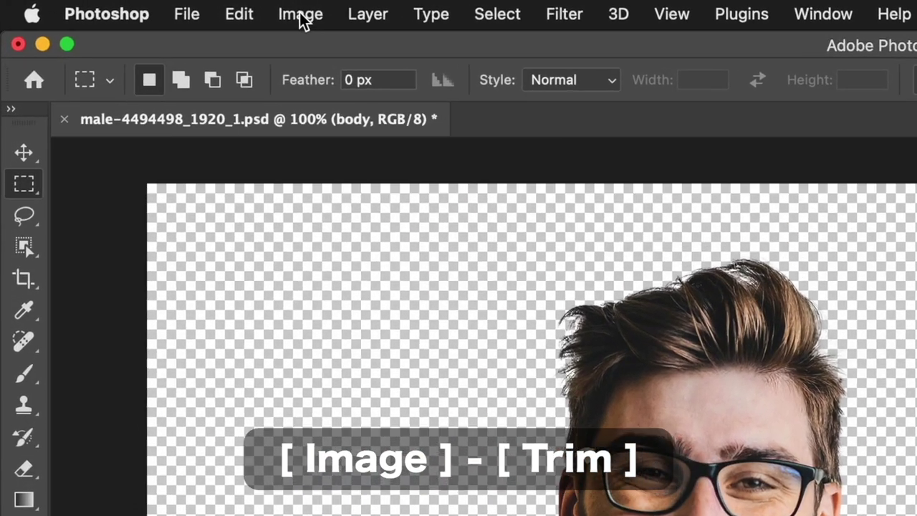
- Trim transparent pixels from all four sides of the canvas
click(191, 9)
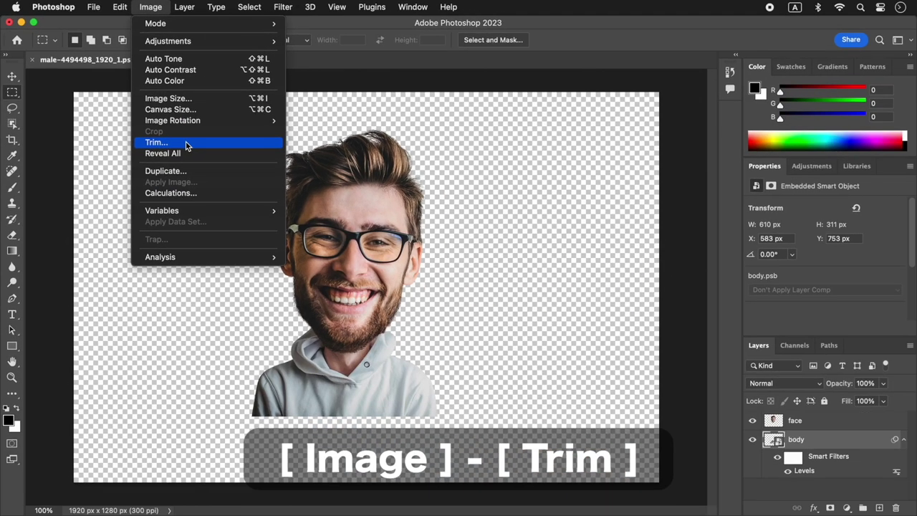
click(376, 290)
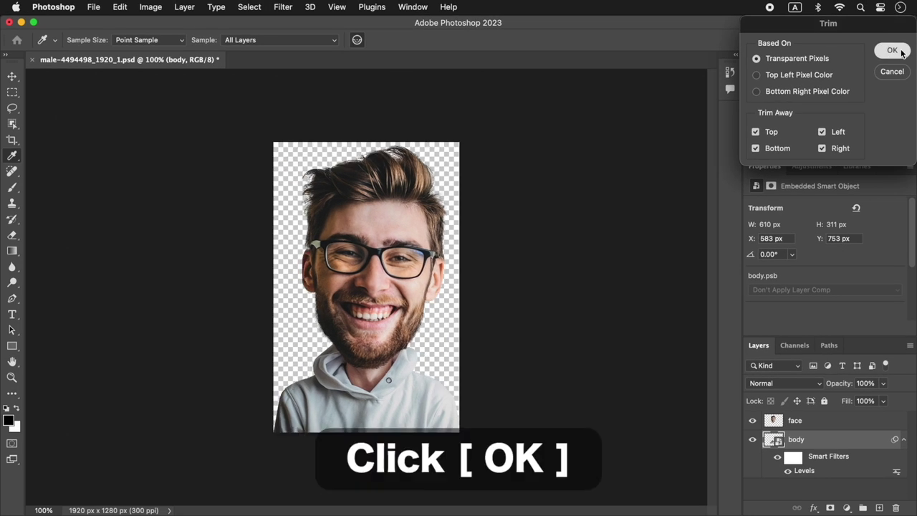
click(892, 50)
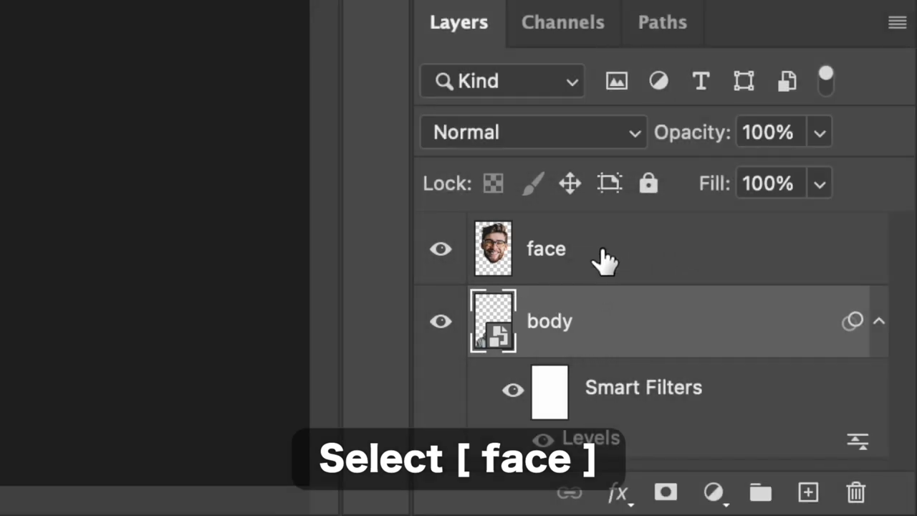
- Select the face layer and convert it to a smart object
click(604, 262)
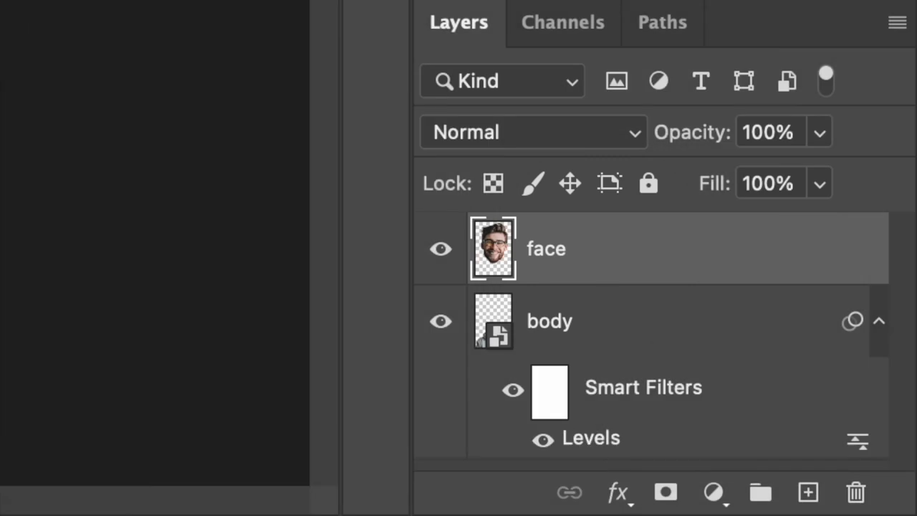
right_click(602, 254)
scroll(573, 251, down, 7)
scroll(573, 251, down, 2)
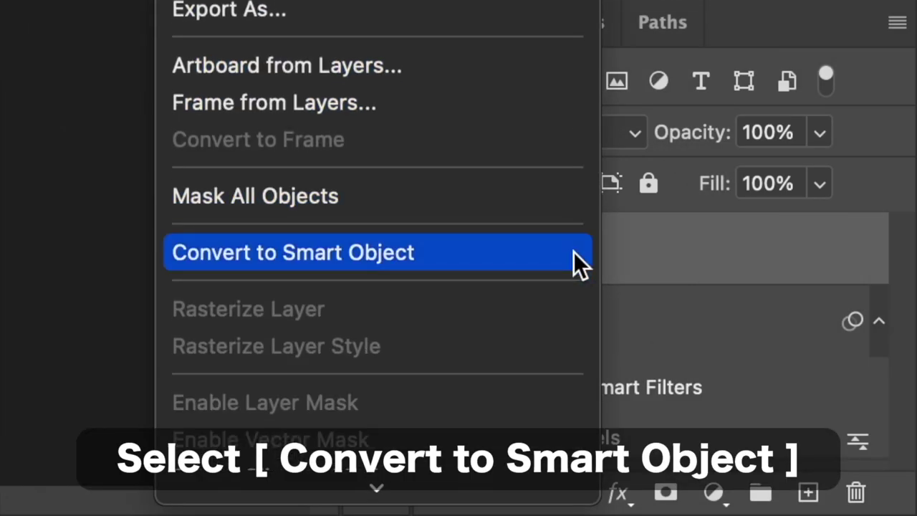
click(572, 252)
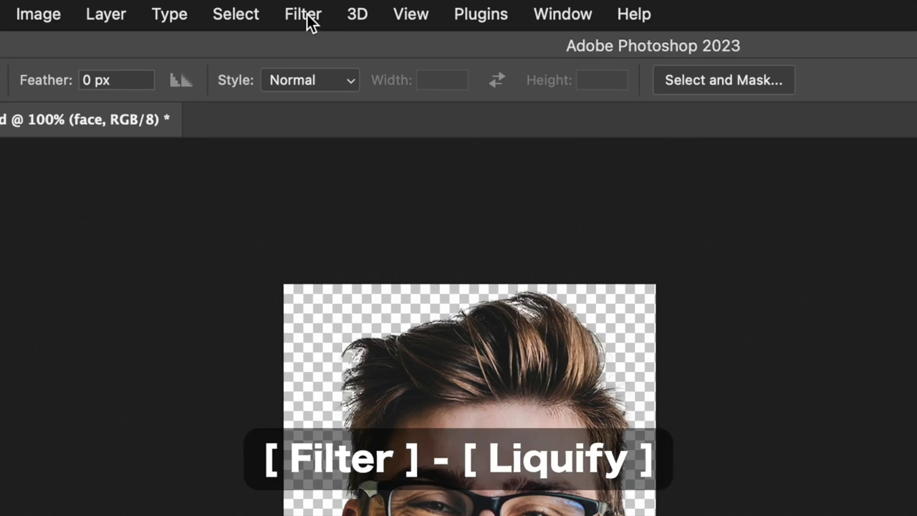
click(284, 7)
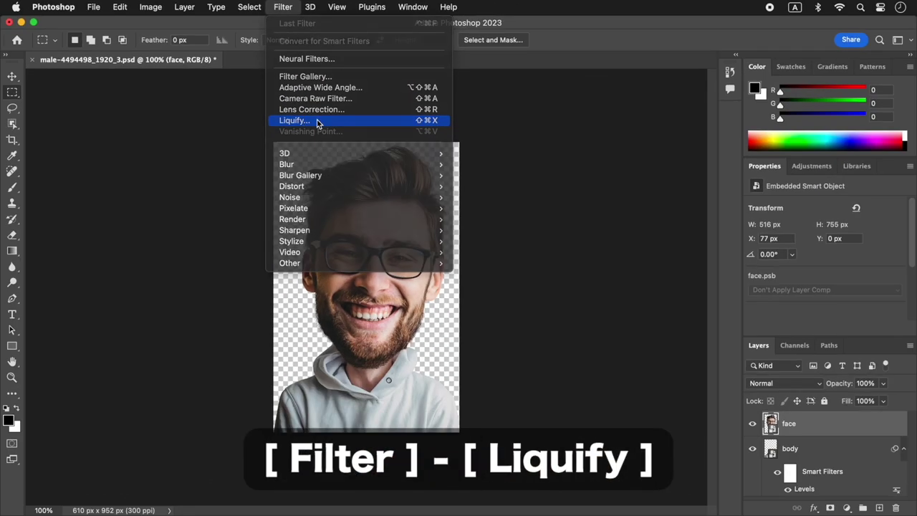
- In Face-Aware Liquify, set Smile, Mouth Width and Mouth Height to 100
click(317, 119)
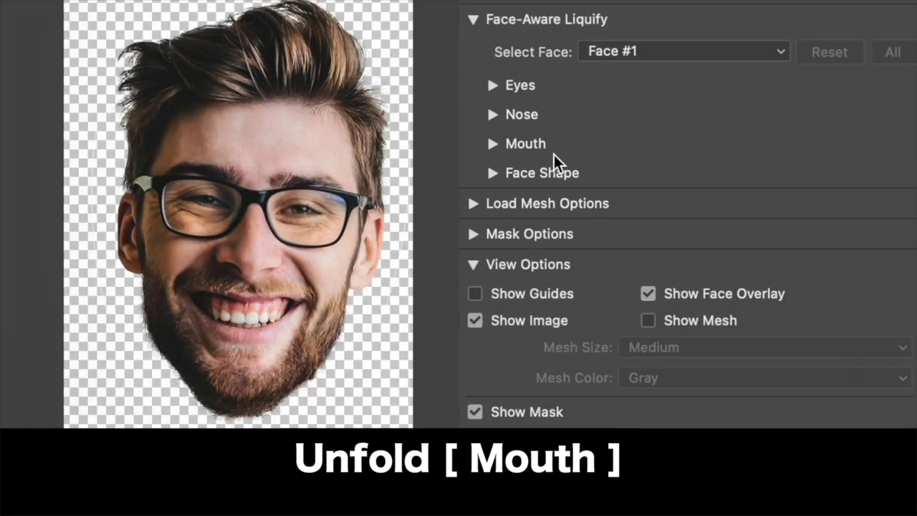
click(493, 144)
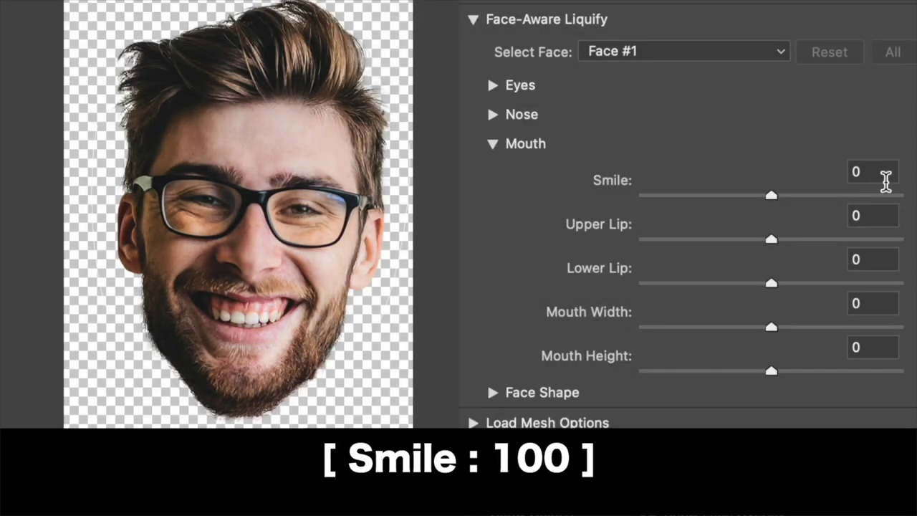
click(875, 172)
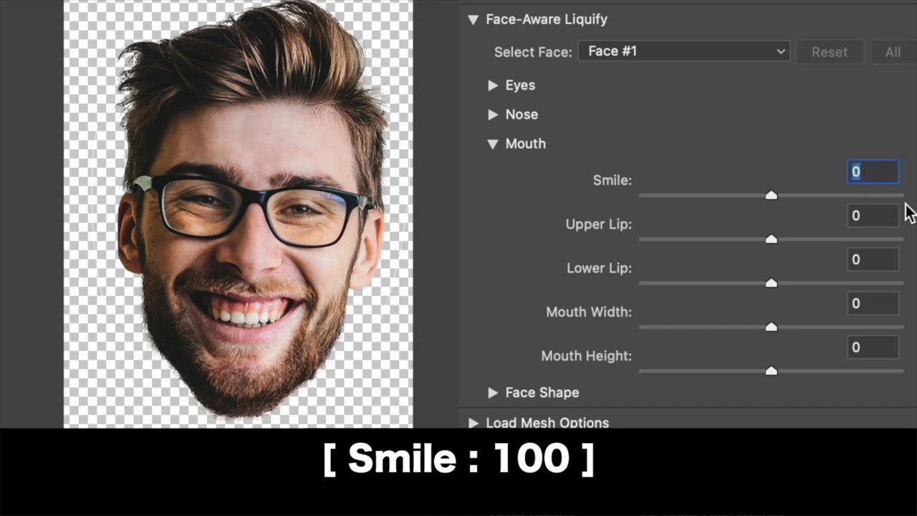
key(shift+Up)
key(shift+Up)
key(shift+Up)
key(shift+Up)
key(shift+Up)
key(shift+Up)
key(shift+Up)
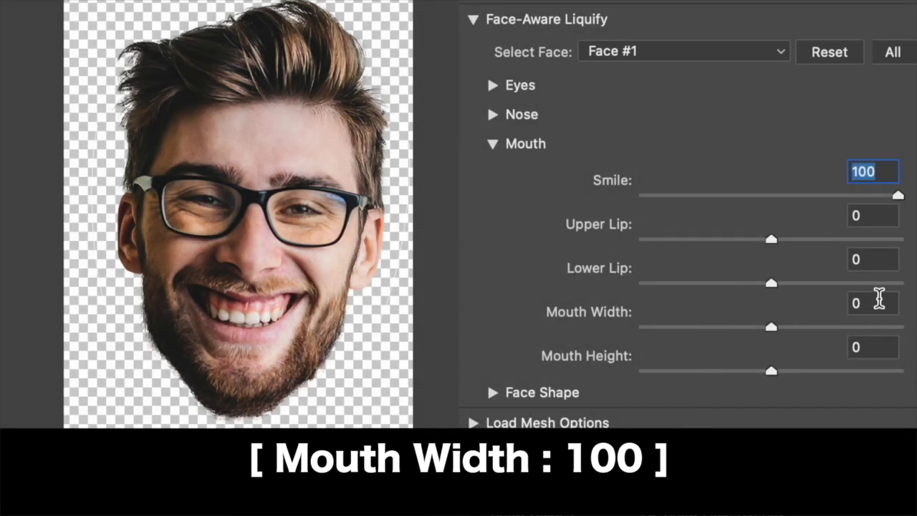
click(880, 303)
key(shift+Up)
key(shift+Up)
key(shift+Up)
key(shift+Up)
key(shift+Up)
key(shift+Up)
key(shift+Up)
key(shift+Up)
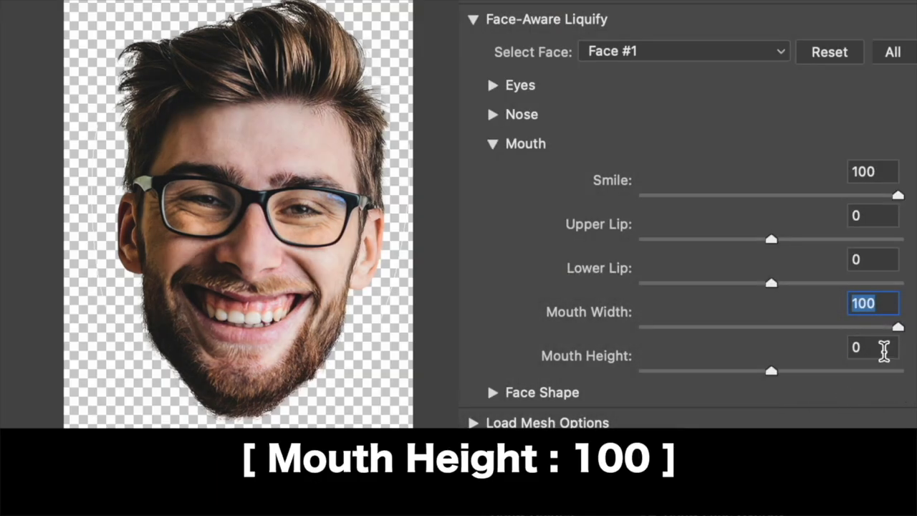
click(884, 350)
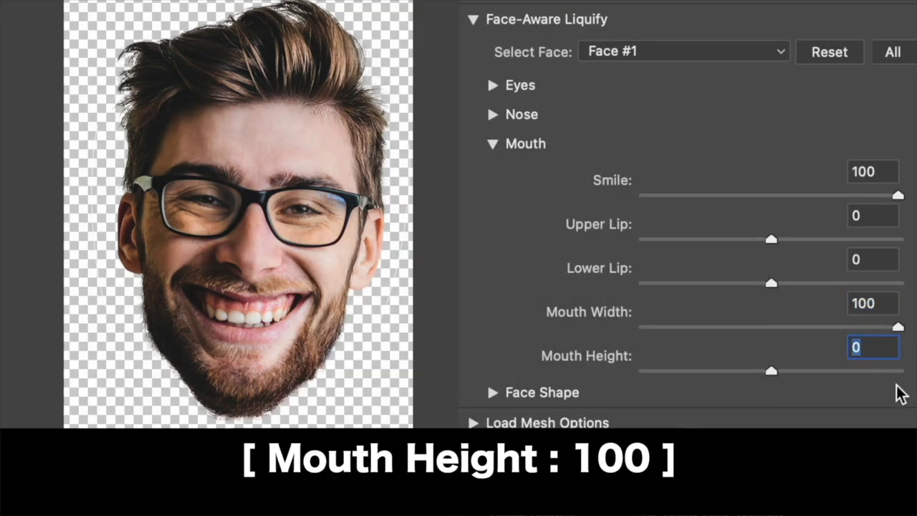
key(shift+Up)
key(shift+Up)
key(shift+Up)
key(shift+Up)
key(shift+Up)
key(shift+Up)
key(shift+Up)
key(shift+Up)
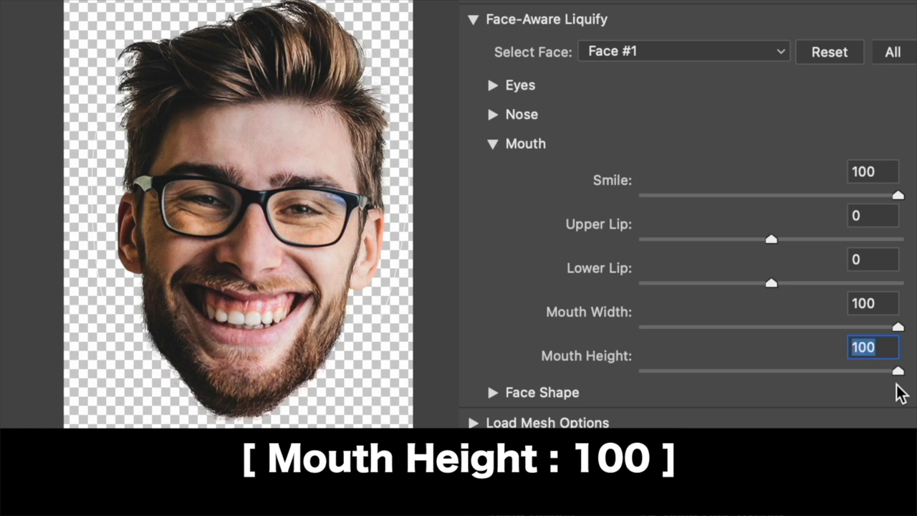
click(494, 145)
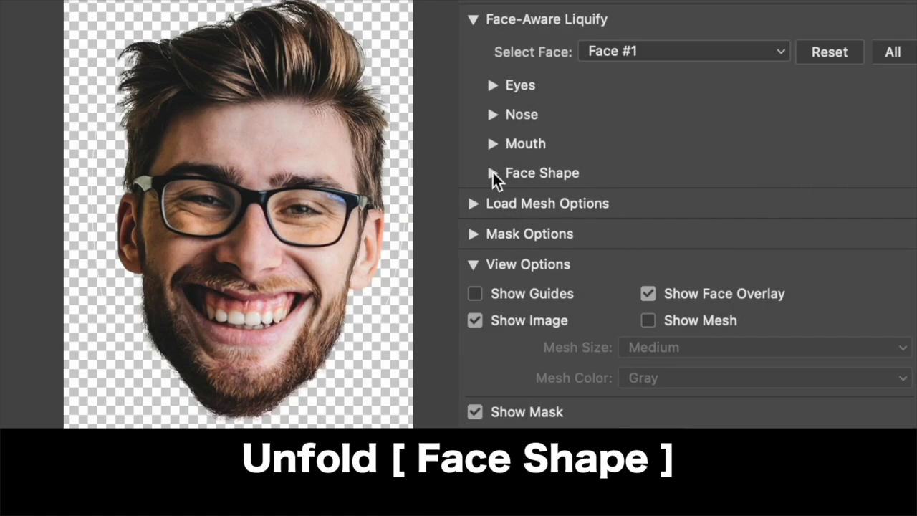
- Set the Face Shape Jawline to 100 and apply Liquify
click(493, 173)
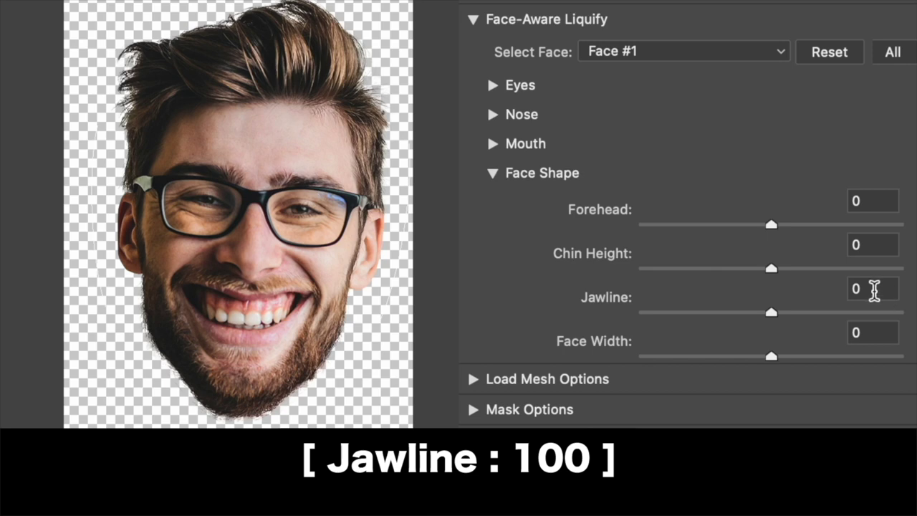
click(874, 289)
key(shift+Up)
key(shift+Up)
key(shift+Up)
key(shift+Up)
key(shift+Up)
key(shift+Up)
key(shift+Up)
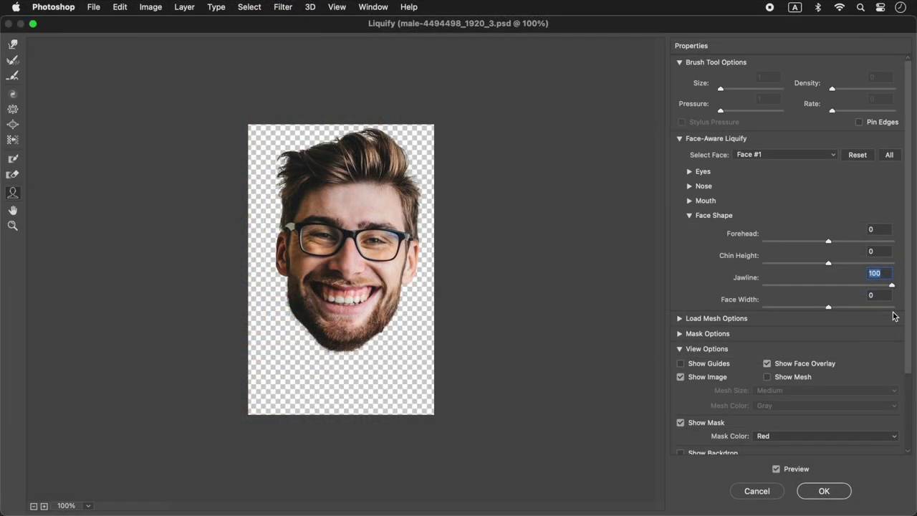
click(824, 491)
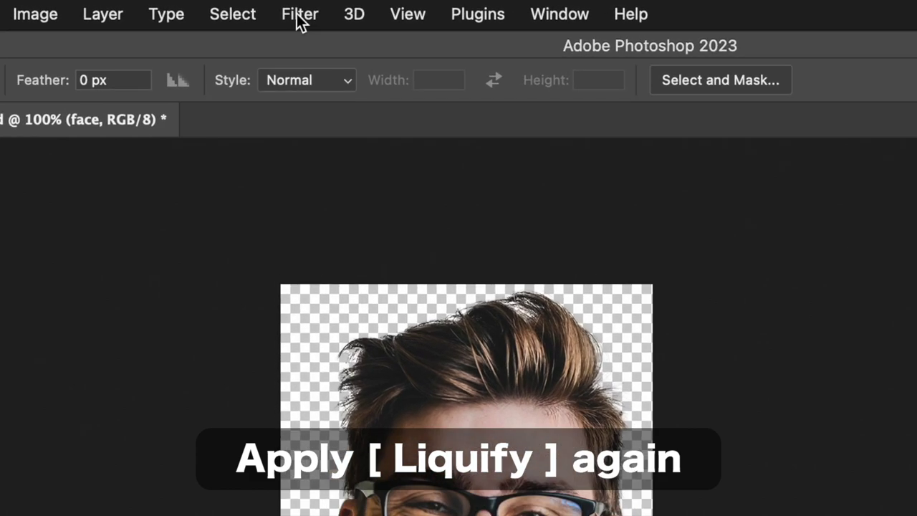
- Reopen Liquify on the face and set Smile to 100
click(283, 9)
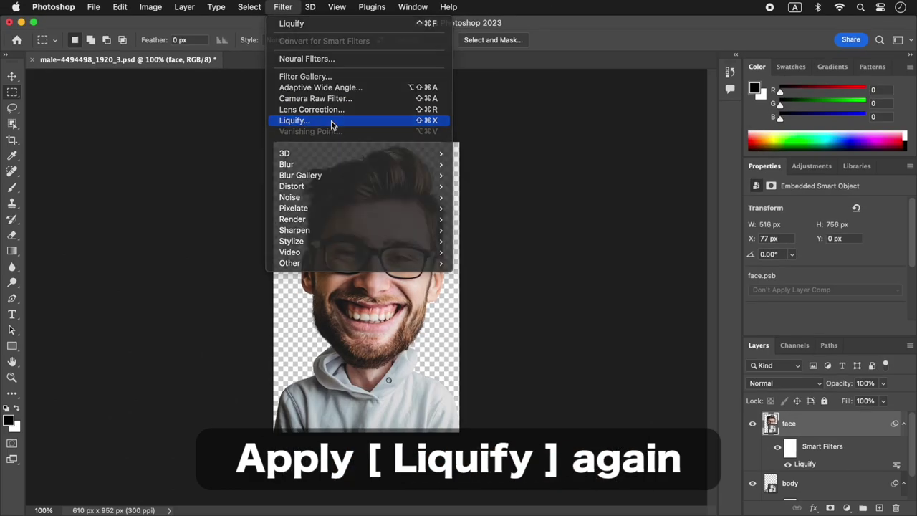
click(395, 121)
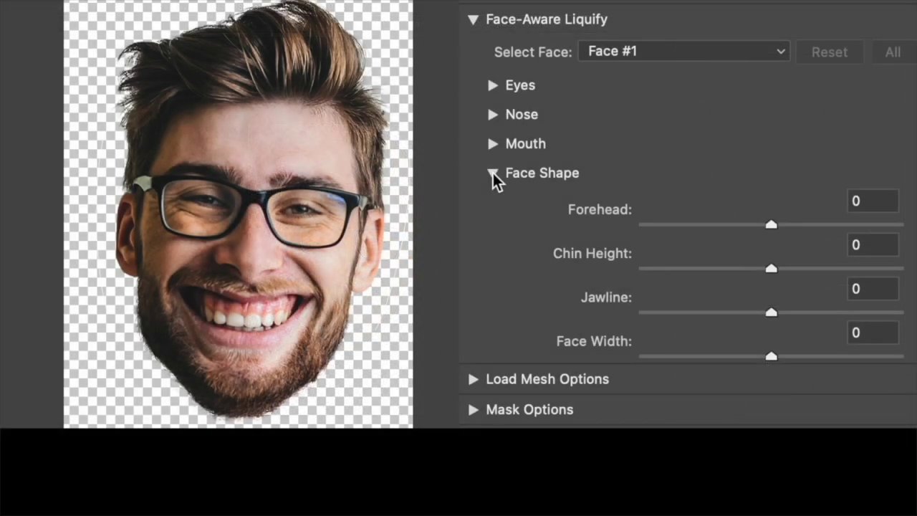
click(689, 215)
click(493, 144)
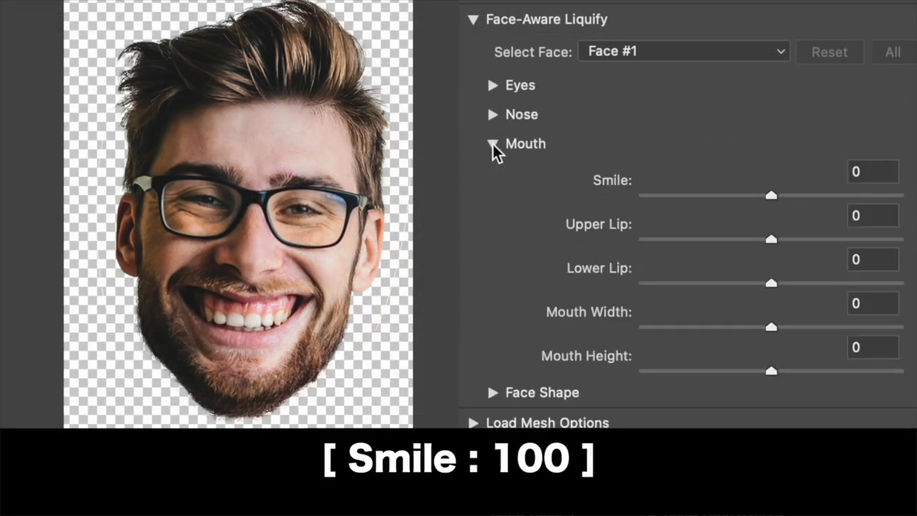
click(885, 172)
key(shift+Up)
key(shift+Up)
key(shift+Up)
key(shift+Up)
key(shift+Up)
key(shift+Up)
key(shift+Up)
key(shift+Up)
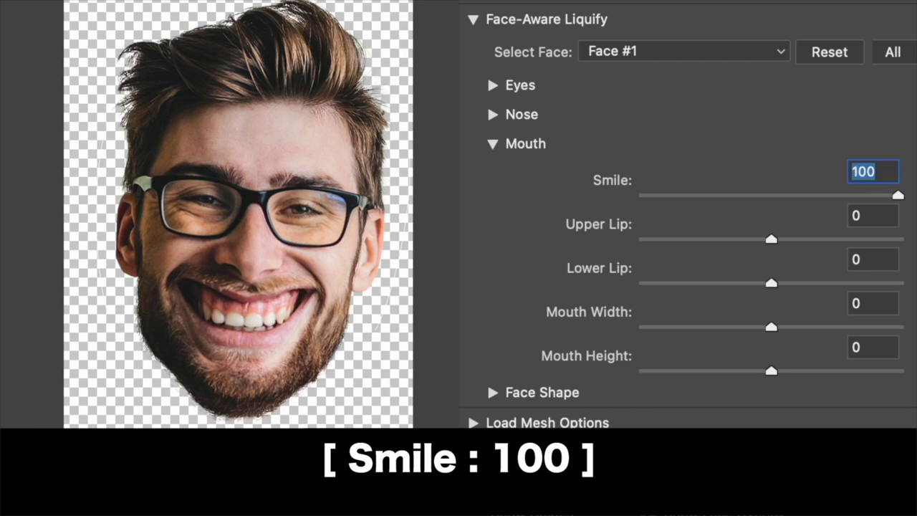
- Set Mouth Width and Mouth Height to 100
click(883, 303)
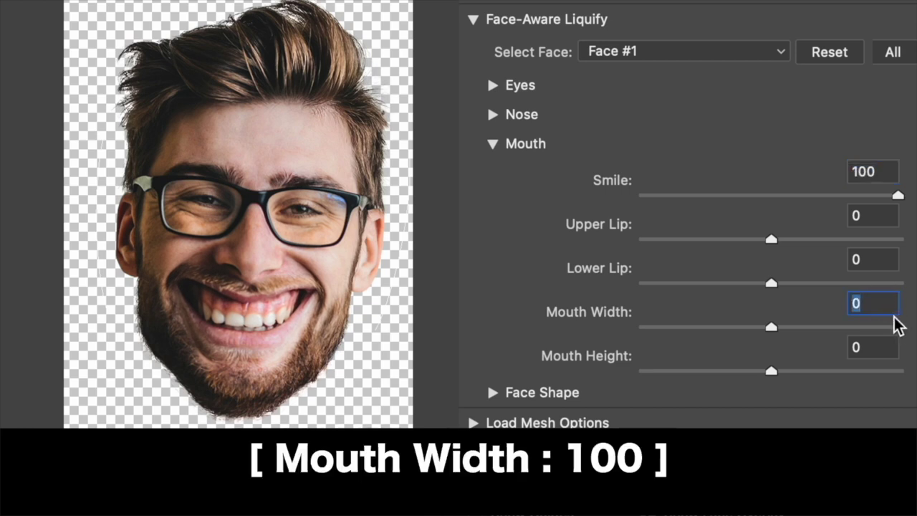
key(shift+Up)
key(shift+Up)
key(shift+Up)
key(shift+Up)
key(shift+Up)
key(shift+Up)
key(shift+Up)
key(shift+Up)
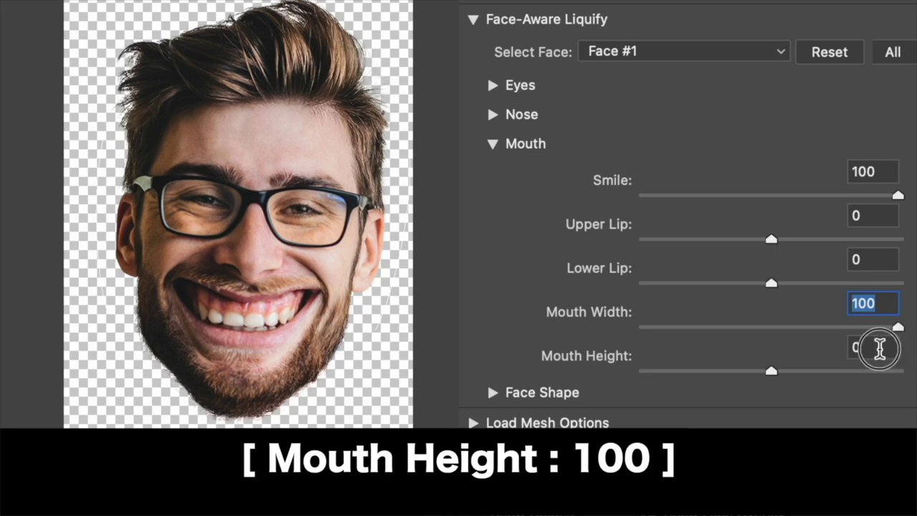
click(879, 347)
key(shift+Up)
key(shift+Up)
key(shift+Up)
key(shift+Up)
key(shift+Up)
key(shift+Up)
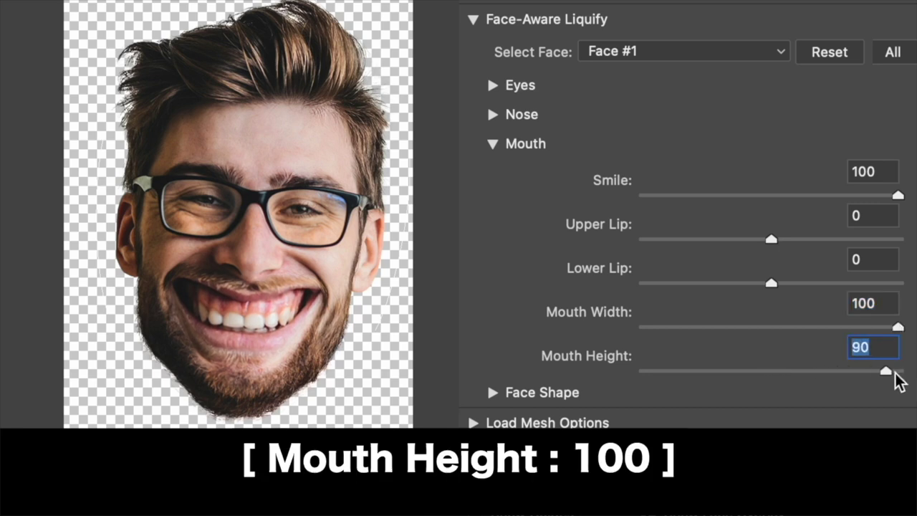
click(496, 147)
- Set Jawline to 100 and apply the second Liquify pass
click(493, 173)
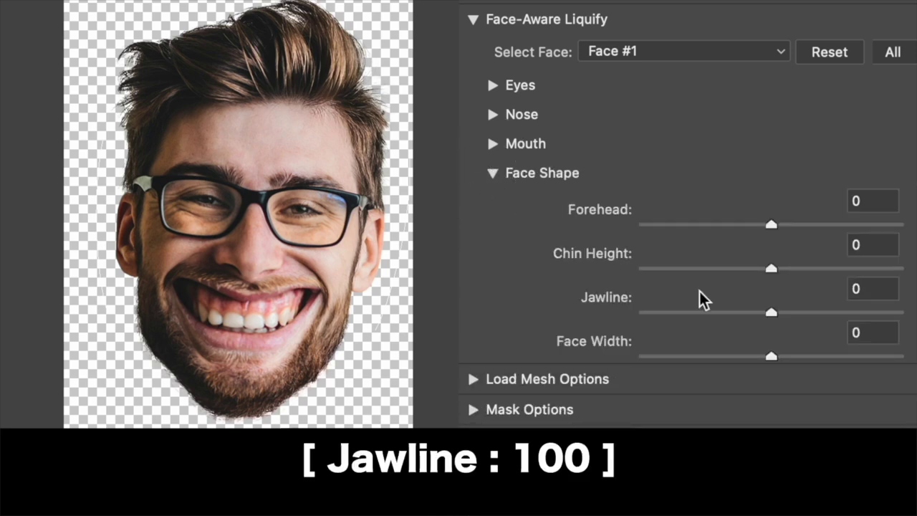
click(873, 288)
key(shift+Up)
key(shift+Up)
key(shift+Up)
key(shift+Up)
key(shift+Up)
key(shift+Up)
key(shift+Up)
key(shift+Up)
key(shift+Up)
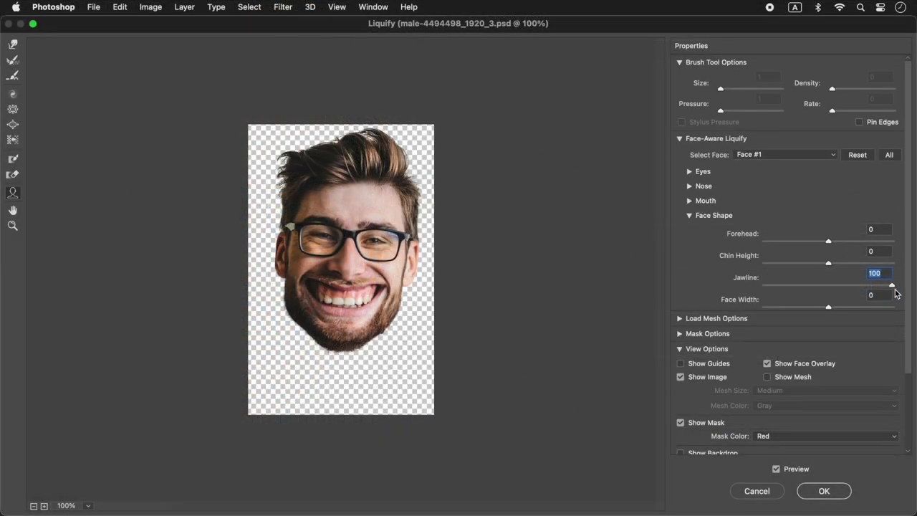
click(824, 491)
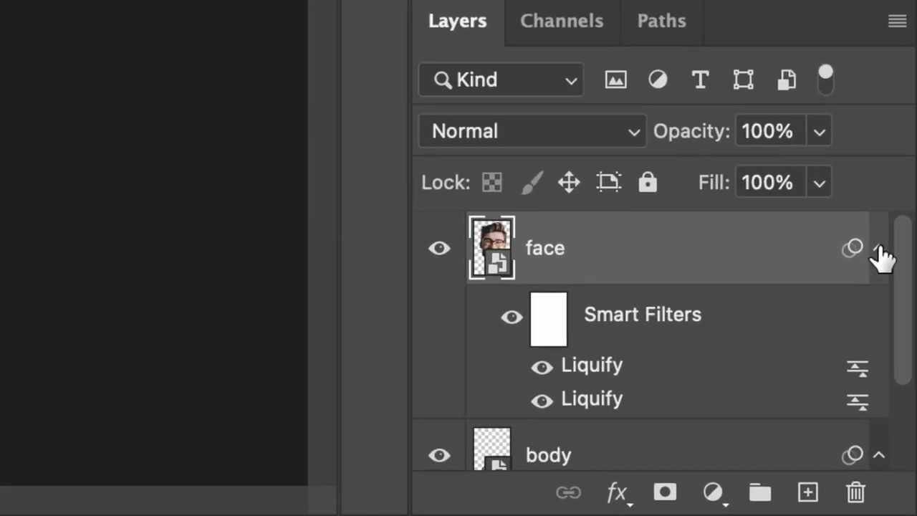
- Collapse the filter lists and convert the face and body layers into one smart object
click(903, 423)
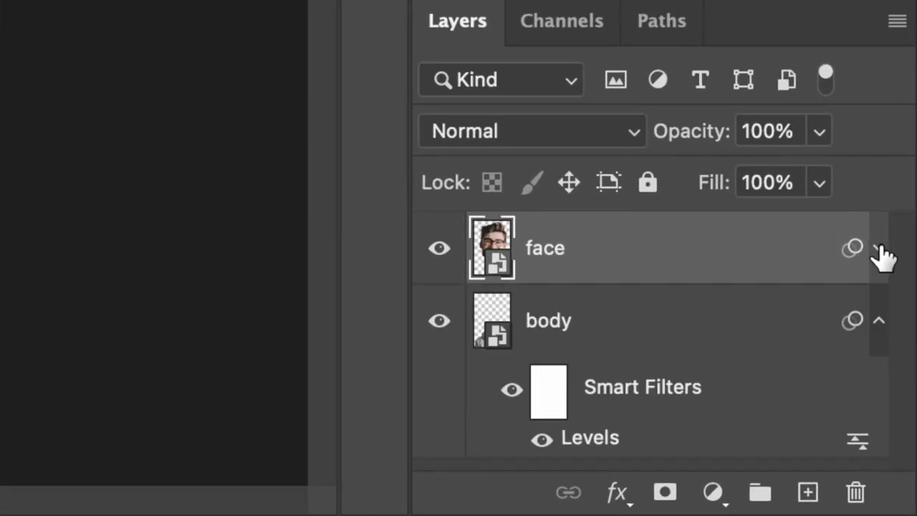
click(879, 322)
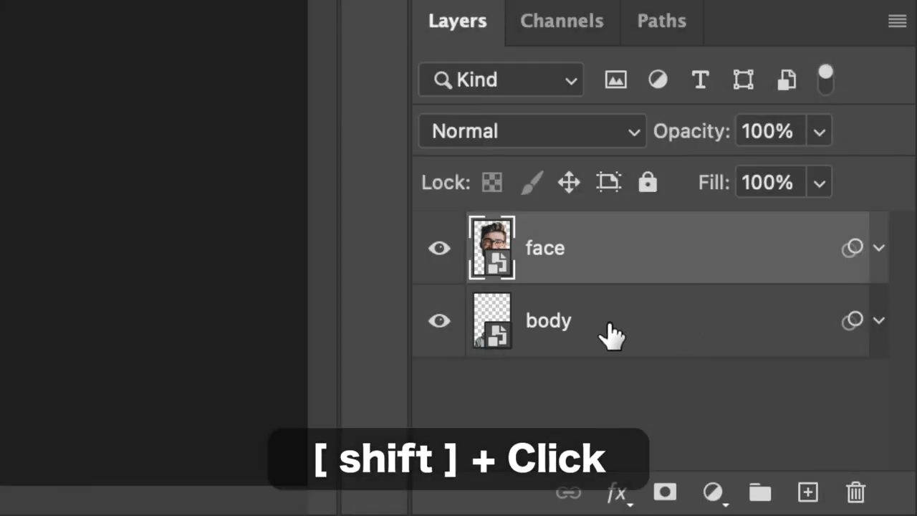
shift+click(609, 333)
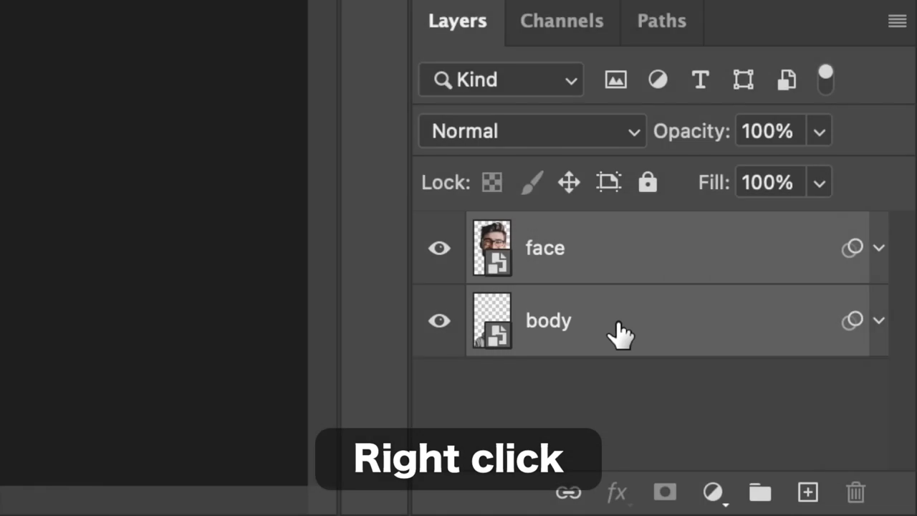
right_click(616, 320)
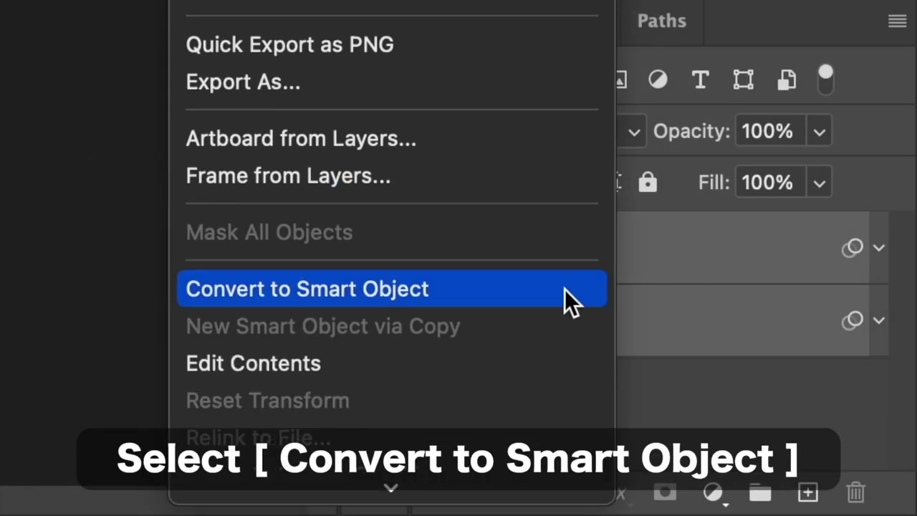
click(564, 288)
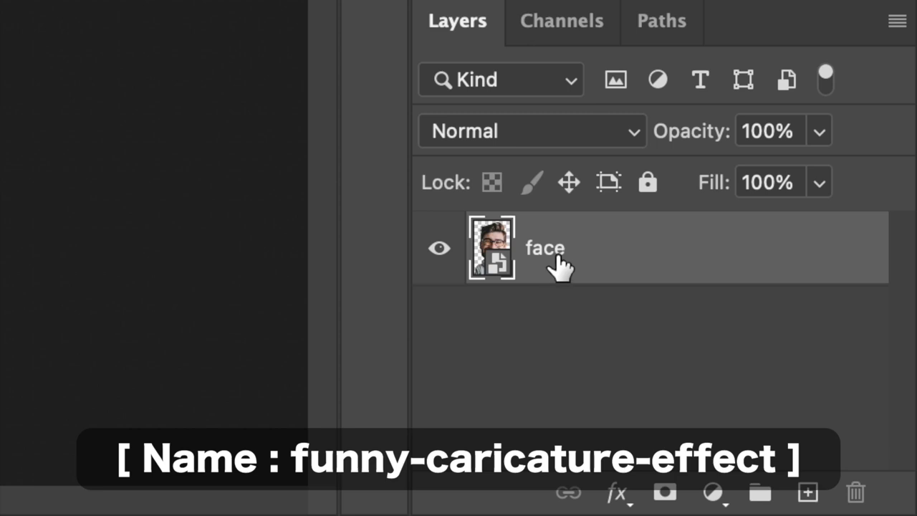
- Rename the merged smart object layer 'funny-caricature-effect'
double_click(556, 249)
text(funny-caricature-e)
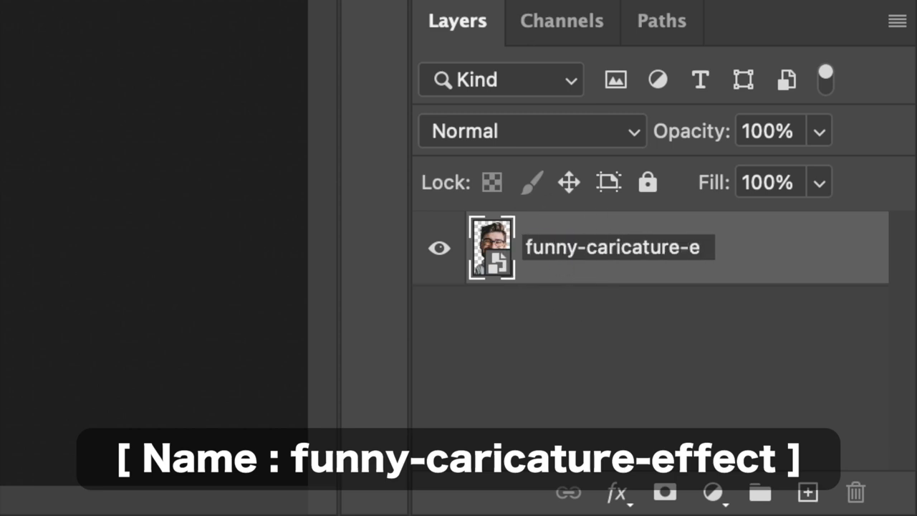
text(ffect)
key(Return)
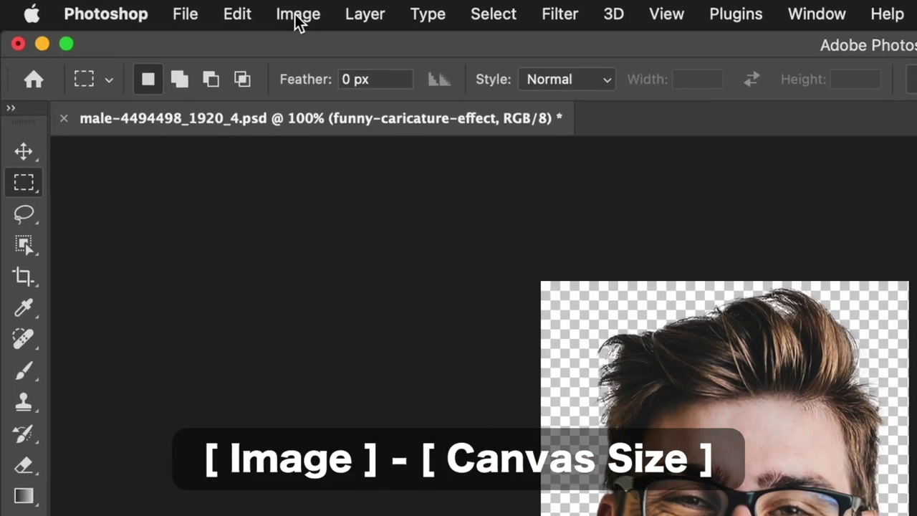
- Set the canvas width to 952 pixels for a 952 × 952 px square
click(150, 6)
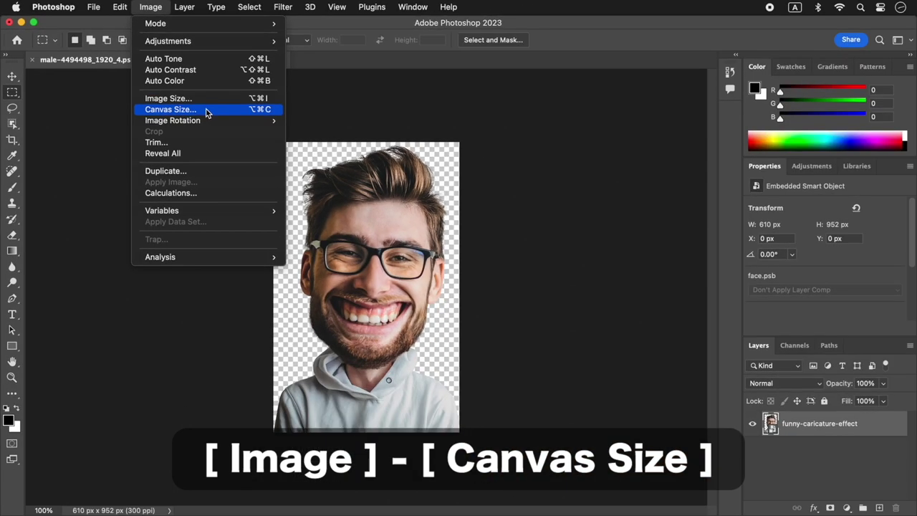
click(416, 224)
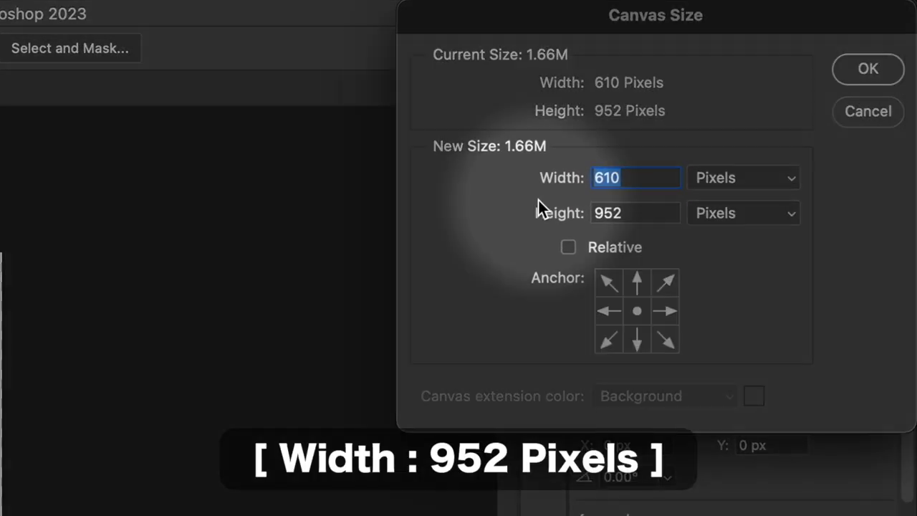
text(952)
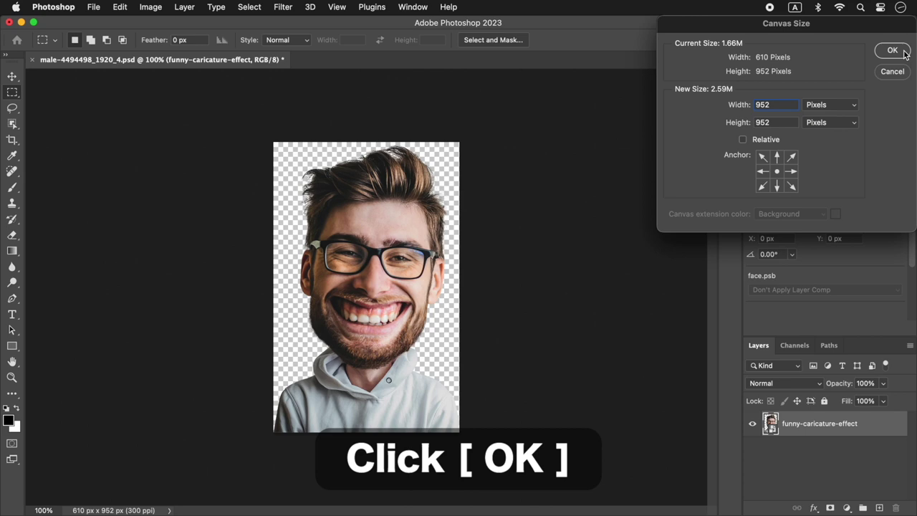
click(905, 55)
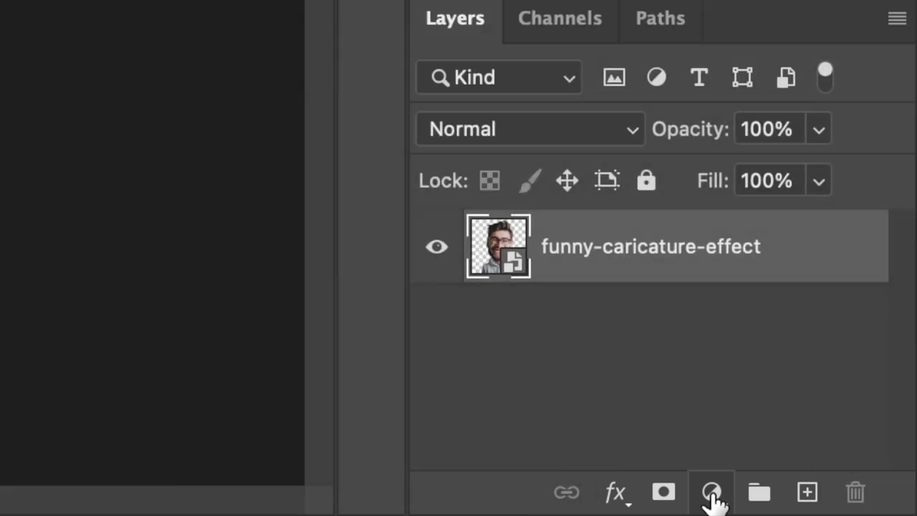
- Add a Solid Color fill layer in yellow: H 60, S 60, B 100 (#ffff66)
click(711, 495)
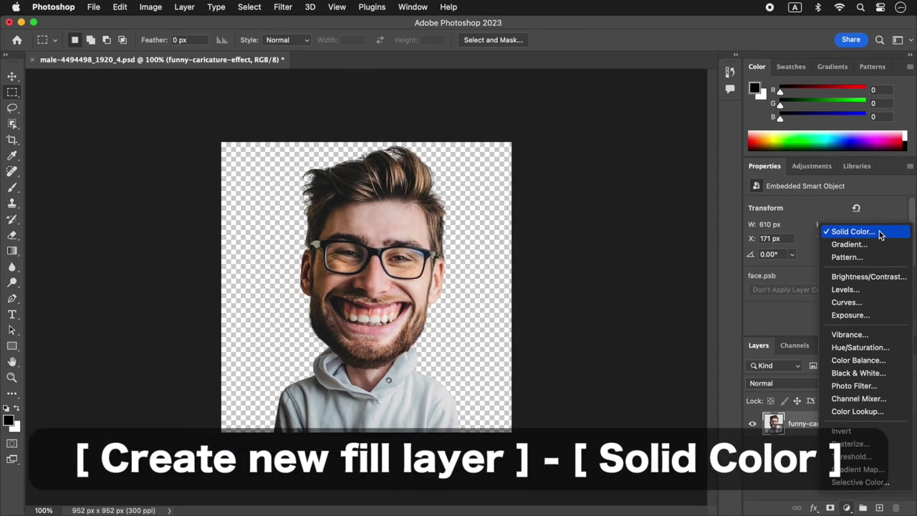
click(807, 103)
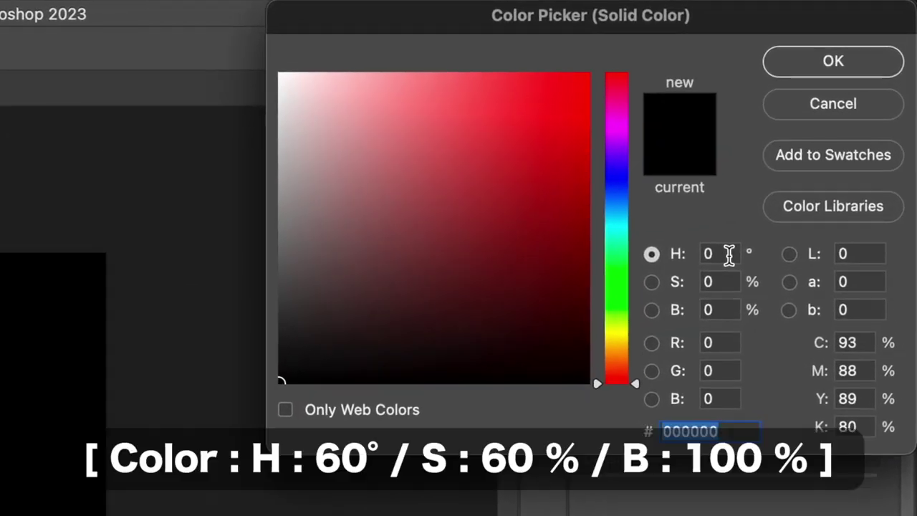
double_click(791, 177)
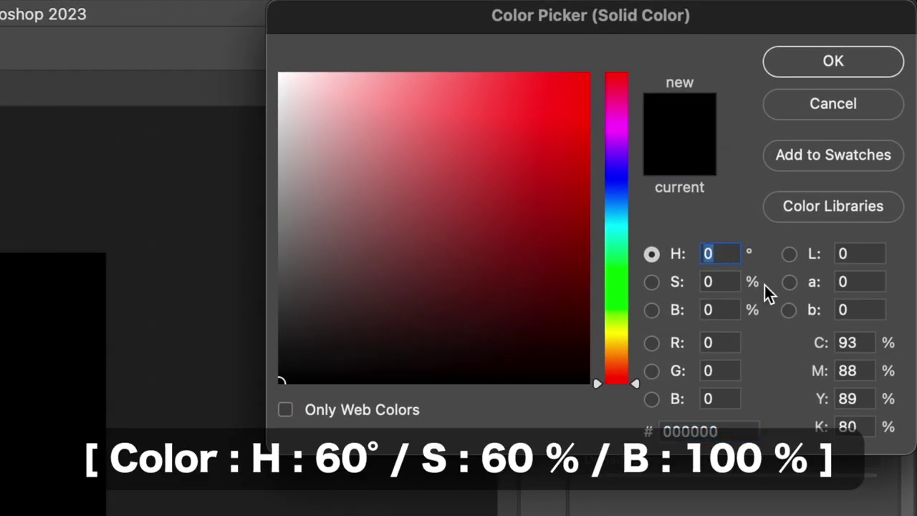
text(60)
key(Tab)
text(60)
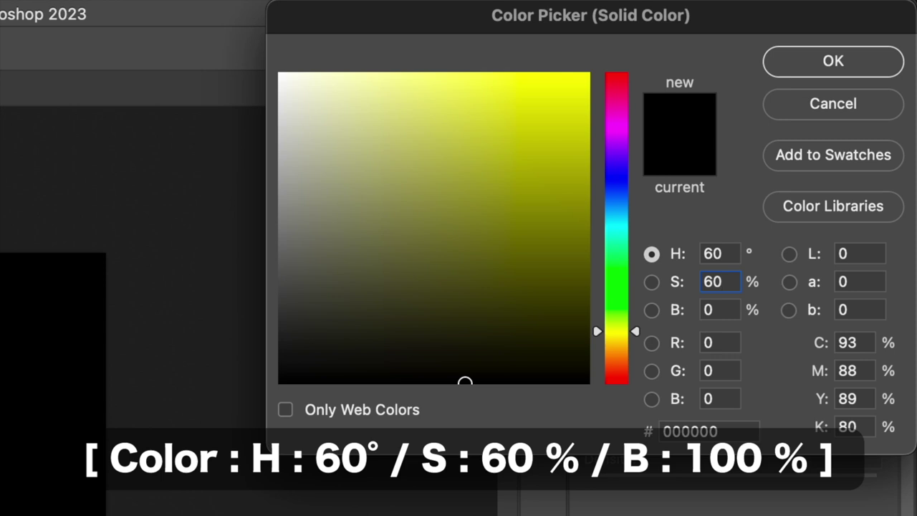
key(Tab)
text(10)
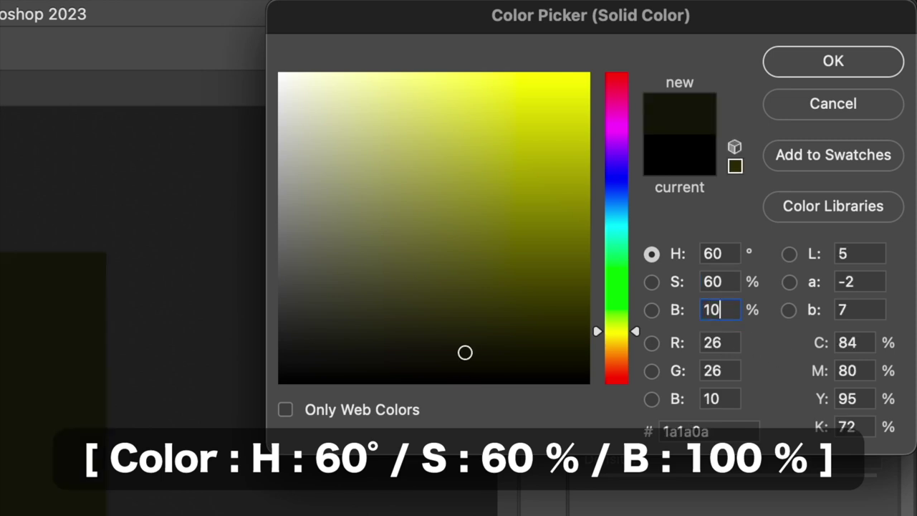
text(0)
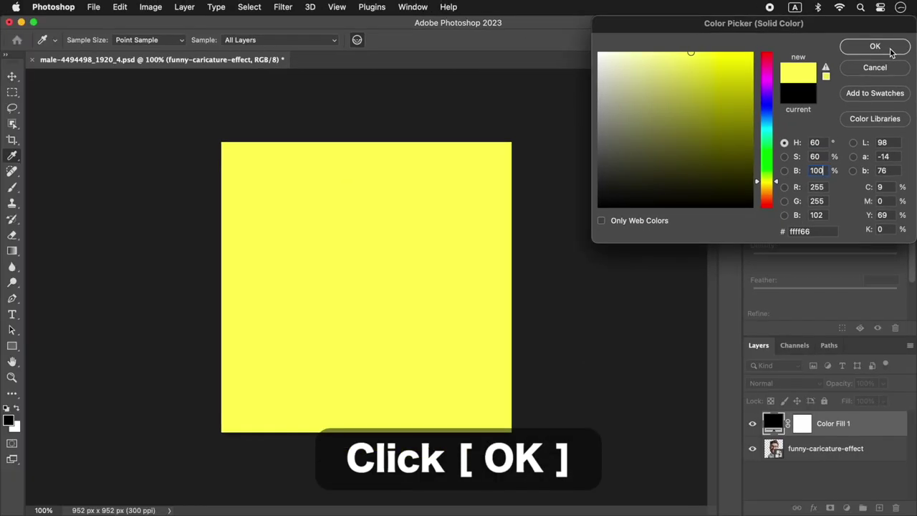
click(890, 52)
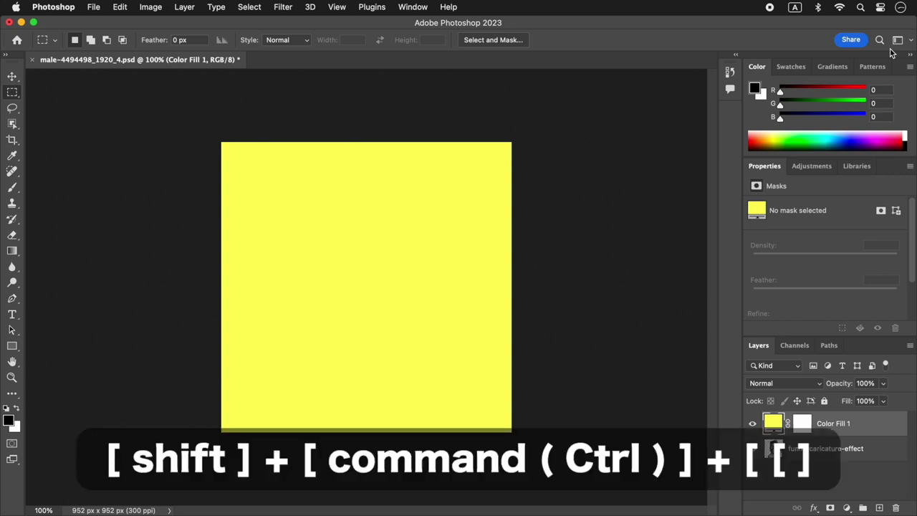
- Send Color Fill 1 below the caricature and reselect the funny-caricature-effect layer
key(ctrl+shift+bracketleft)
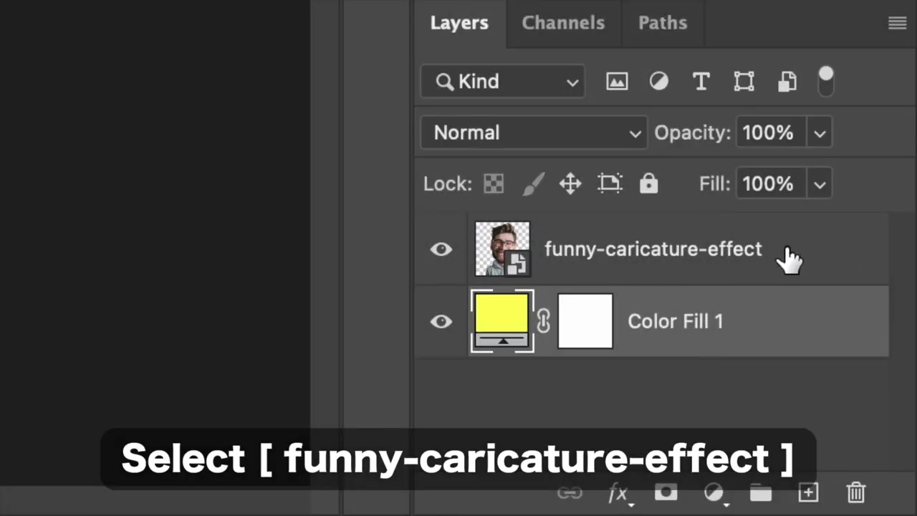
click(788, 261)
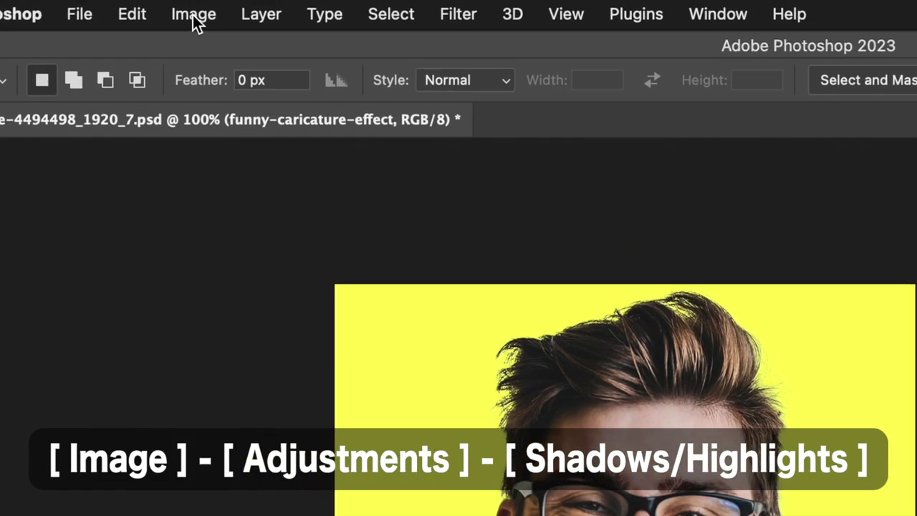
- Apply Shadows/Highlights with Black Clip 1, Color +50 and Shadows Amount 50%
click(150, 7)
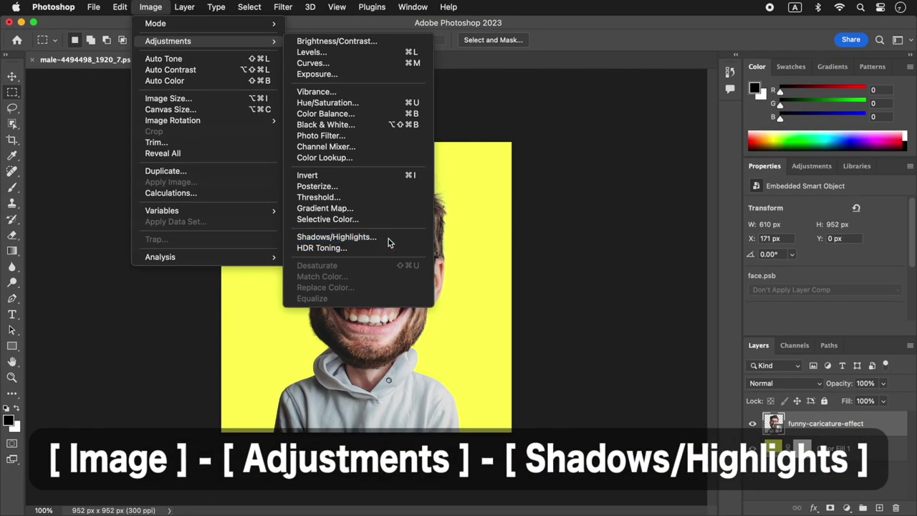
click(388, 241)
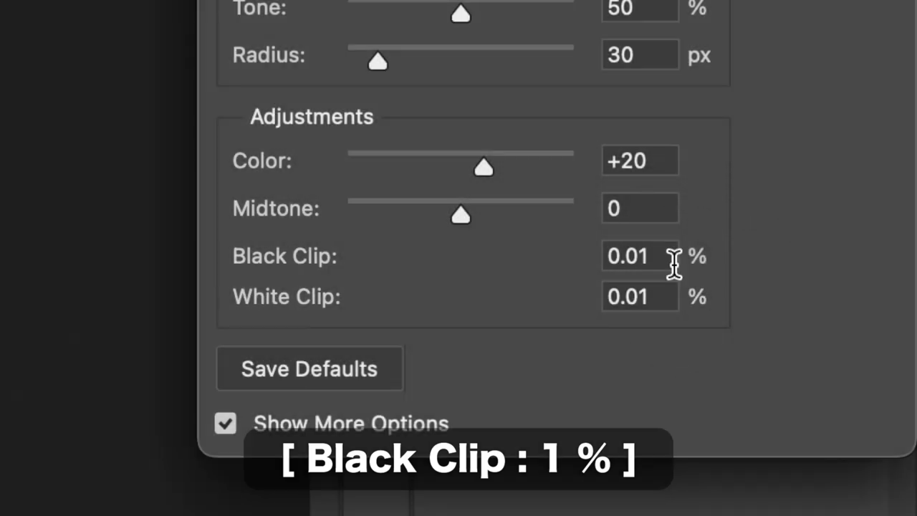
double_click(661, 256)
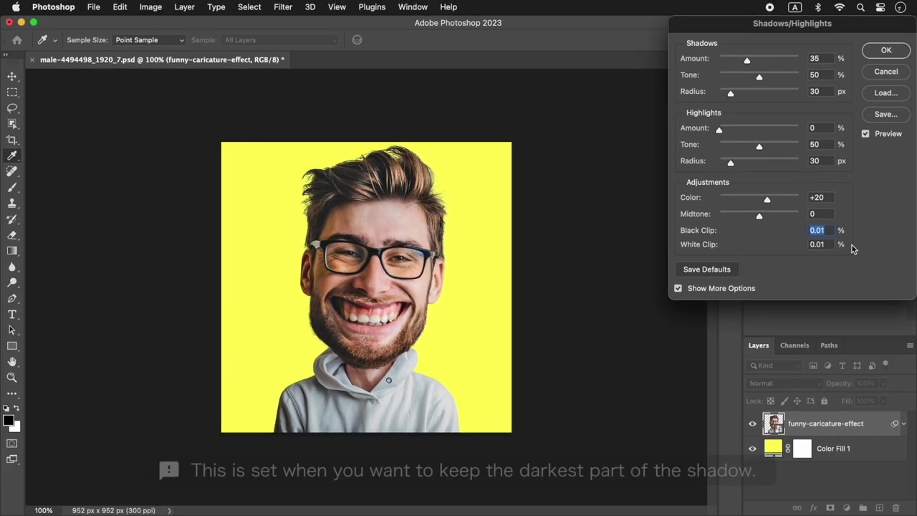
text(1)
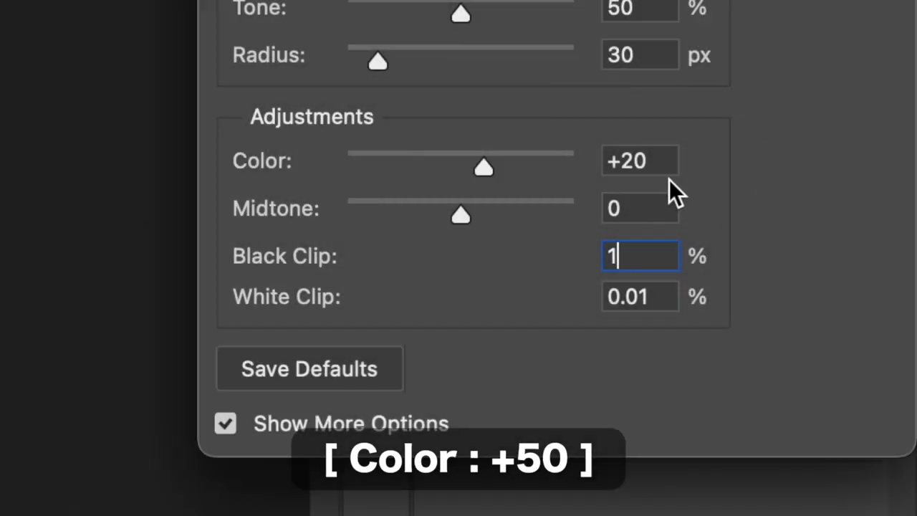
double_click(659, 160)
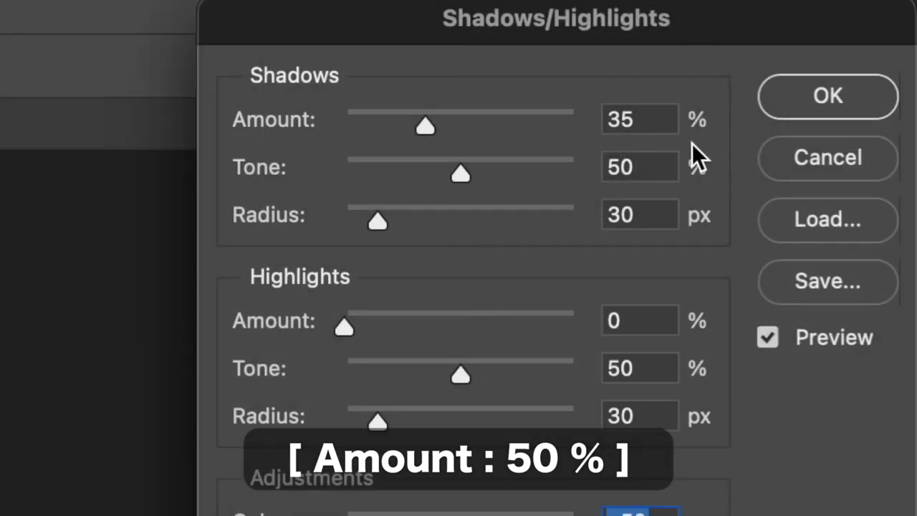
double_click(659, 116)
text(50)
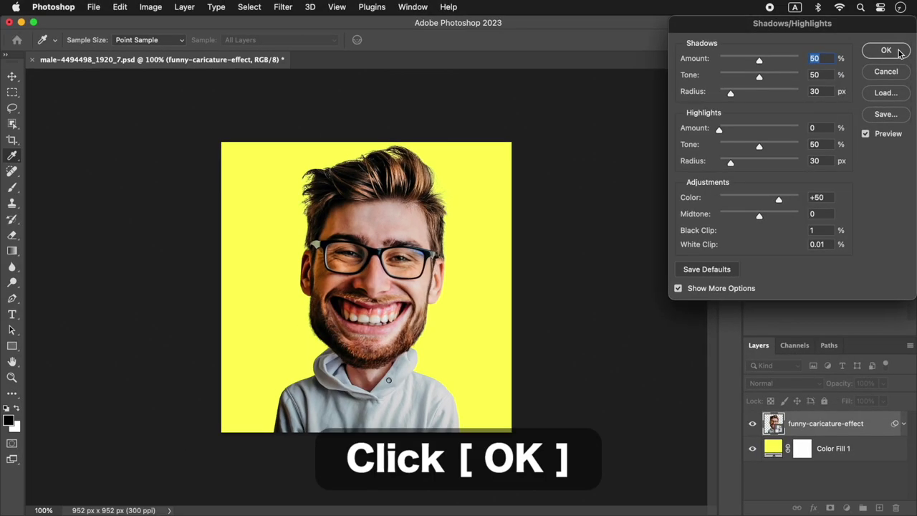
click(886, 51)
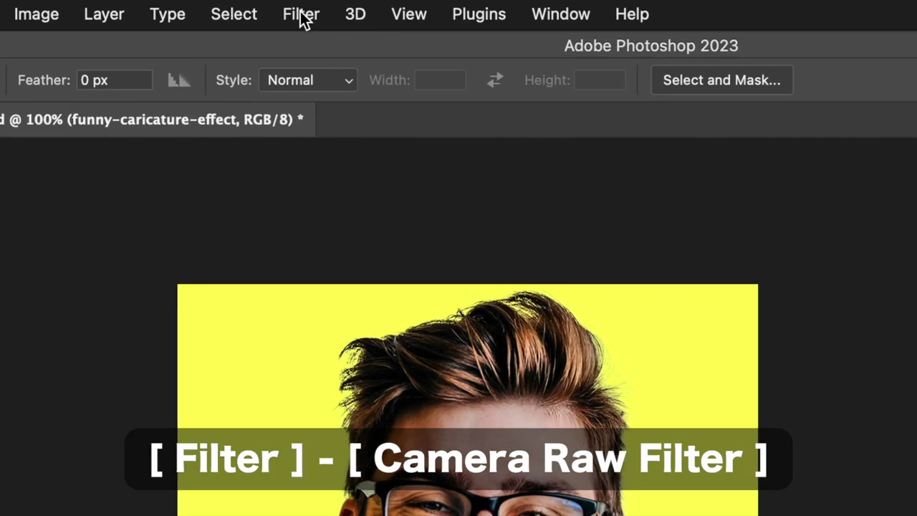
- Apply a Camera Raw Filter with Detail Noise Reduction 100 and Sharpening 150
click(283, 8)
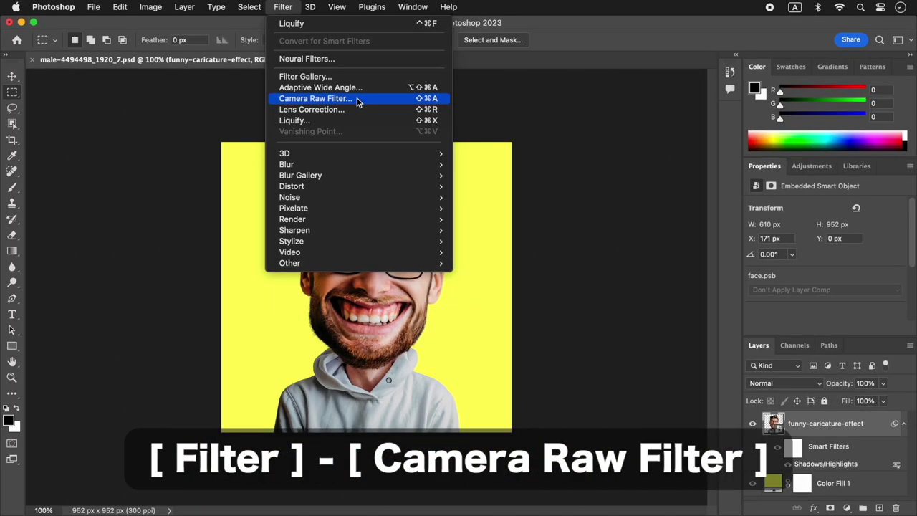
click(449, 197)
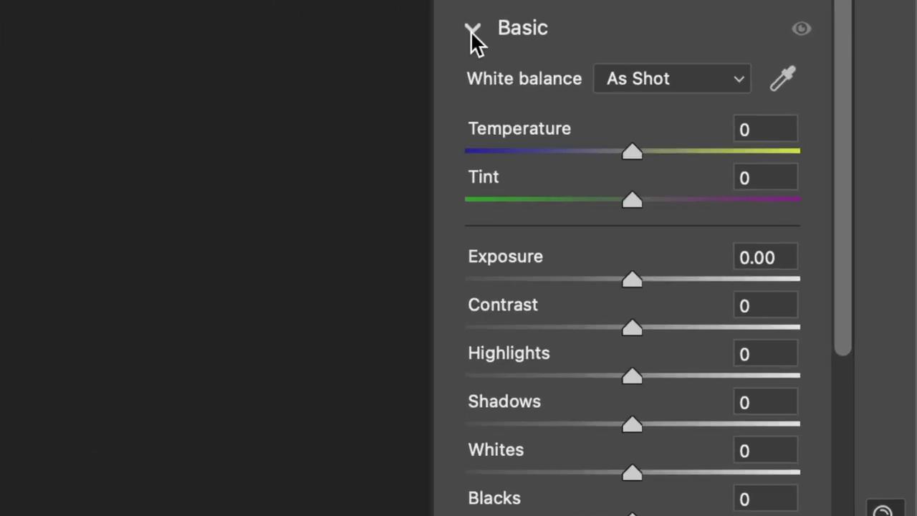
click(743, 208)
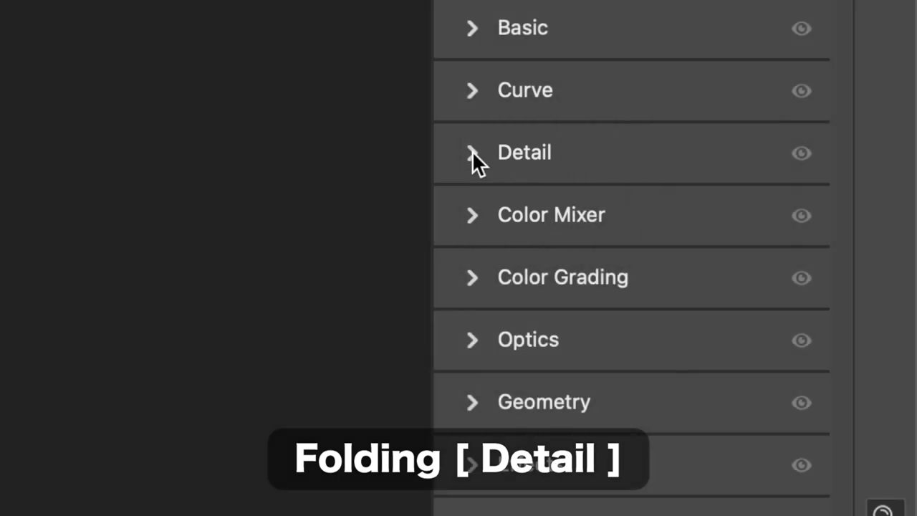
click(472, 152)
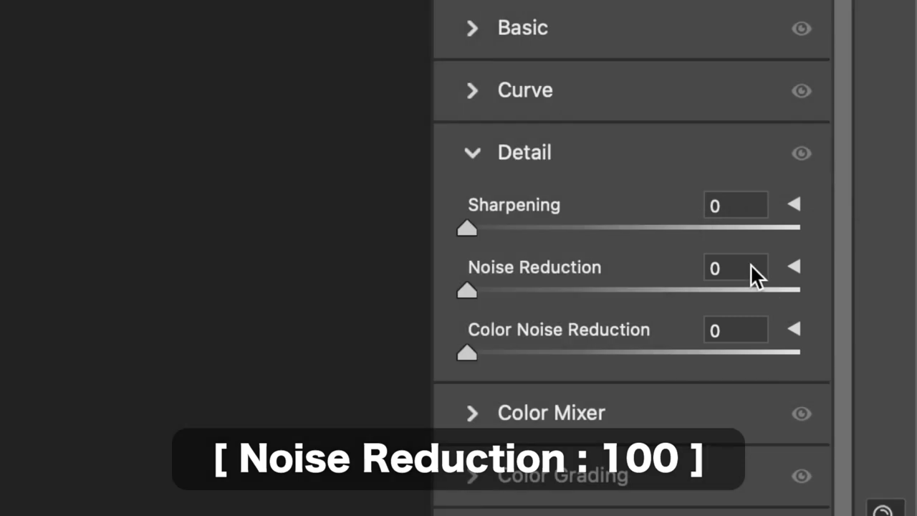
click(750, 268)
text(100)
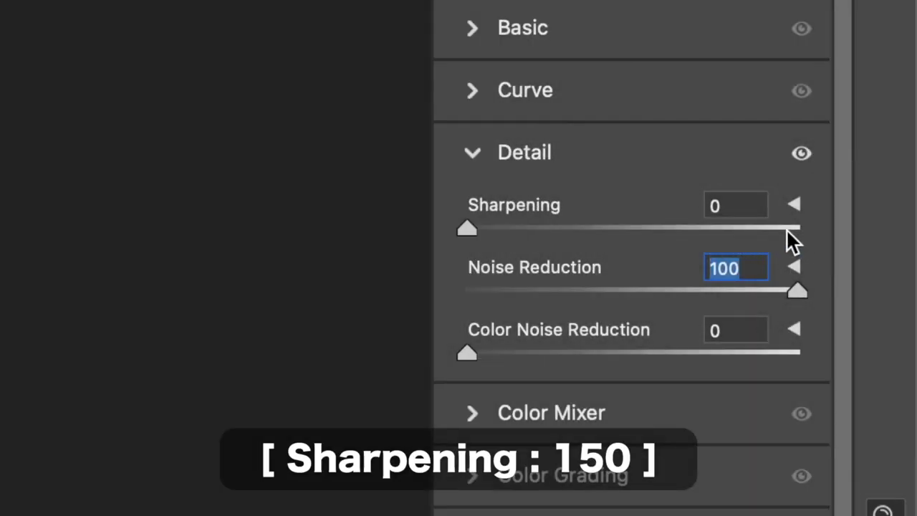
click(746, 206)
text(150)
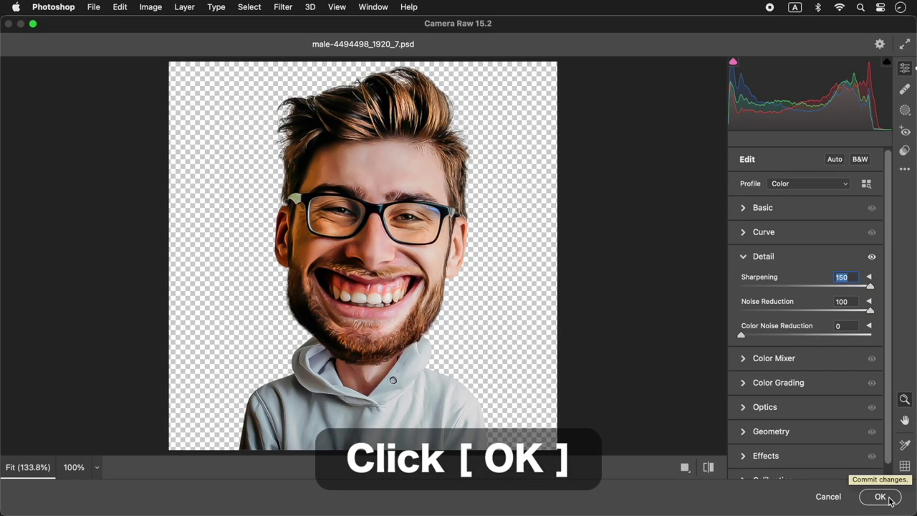
click(880, 497)
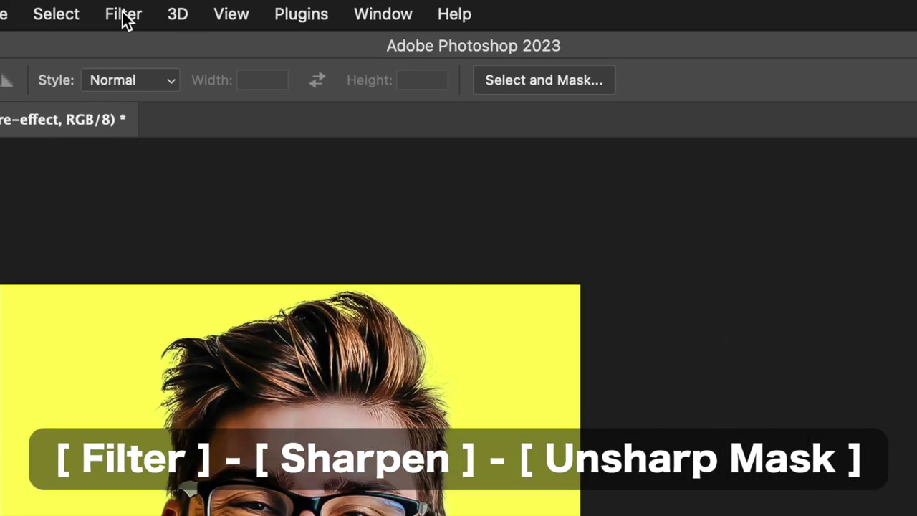
- Apply Unsharp Mask at Amount 100%, Radius 1.0 pixels and Threshold 0 levels
click(283, 8)
mouse_move(148, 202)
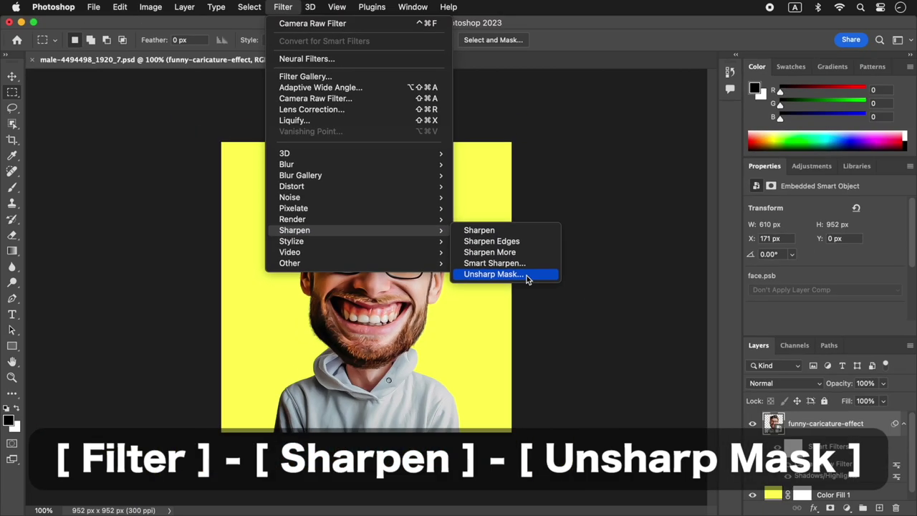
click(612, 293)
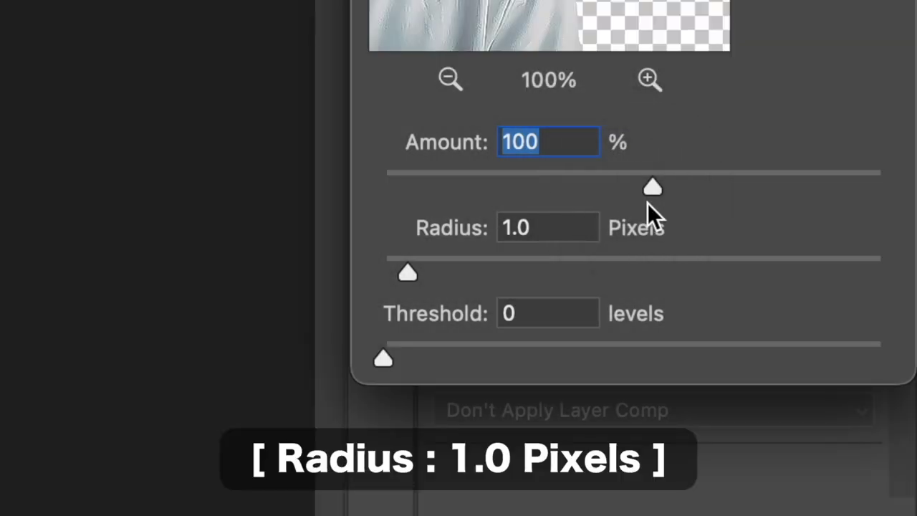
double_click(559, 227)
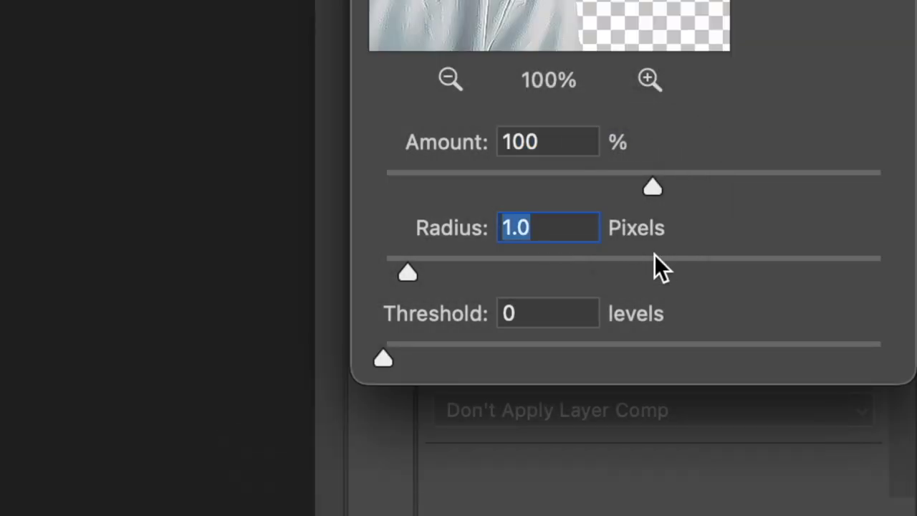
double_click(549, 313)
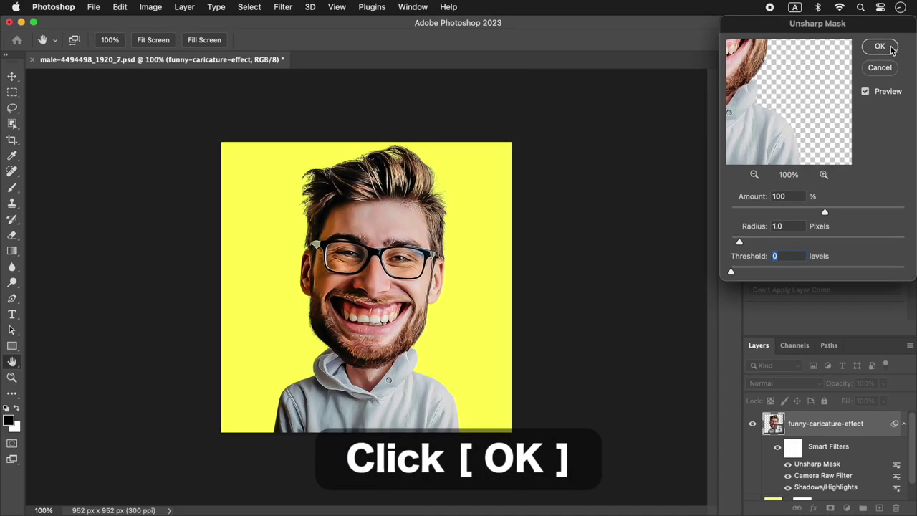
click(881, 47)
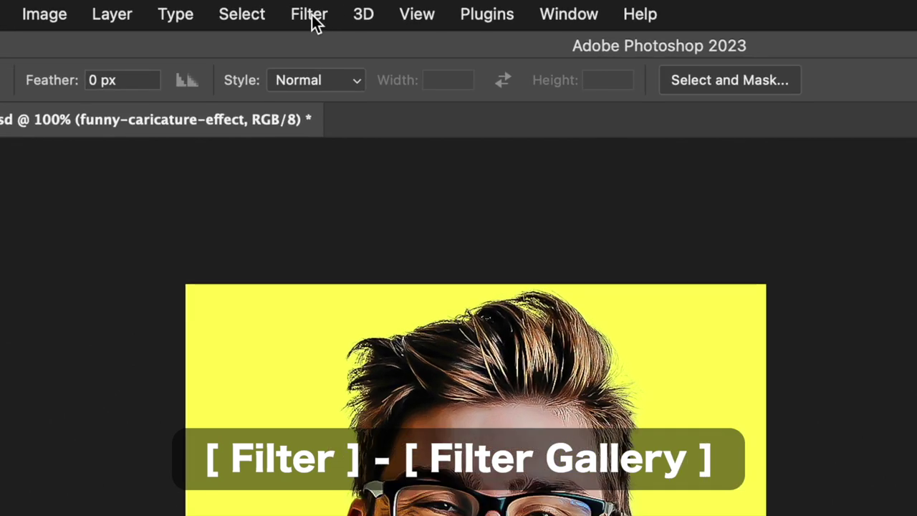
- Apply the Filter Gallery's Artistic Film Grain with Grain 4, Highlight Area 0, Intensity 5
click(283, 7)
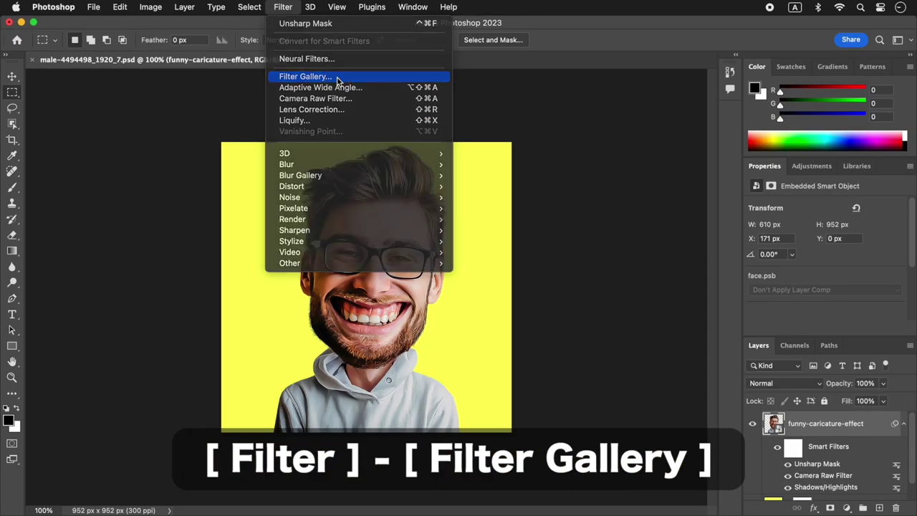
click(417, 155)
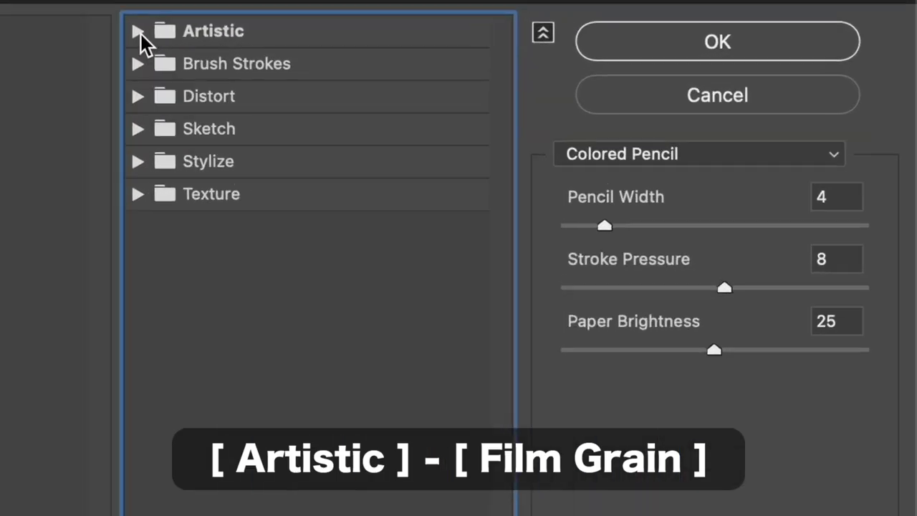
click(548, 43)
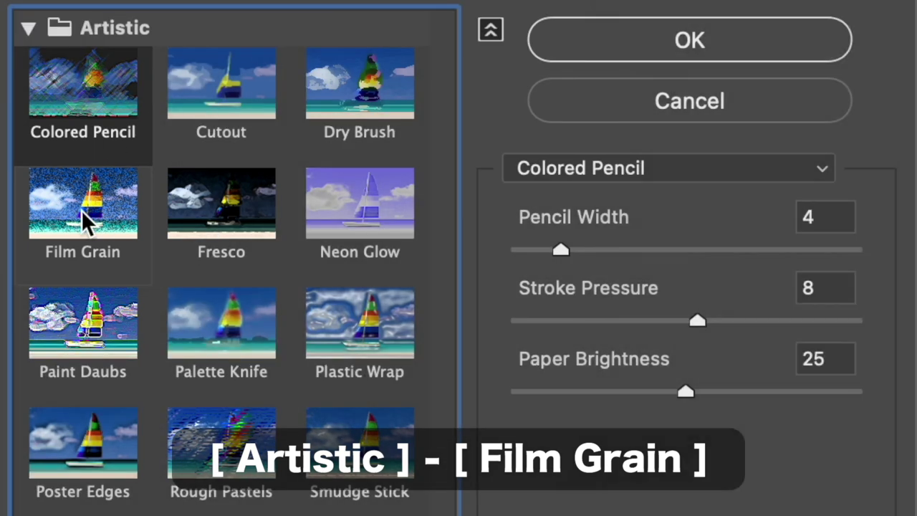
click(81, 210)
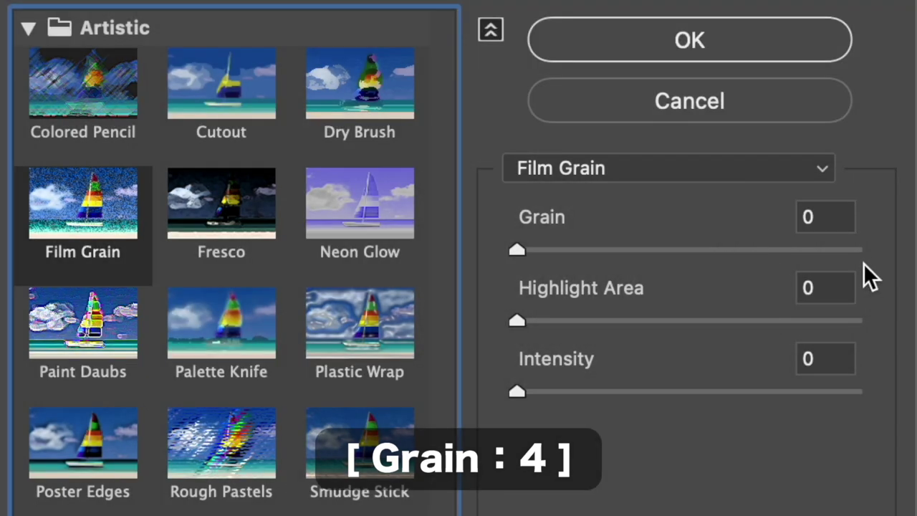
double_click(827, 217)
text(4)
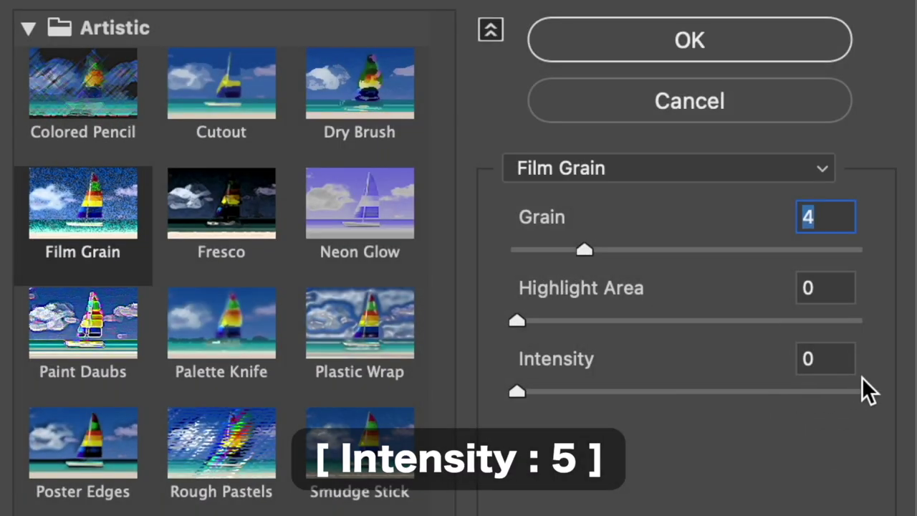
double_click(848, 358)
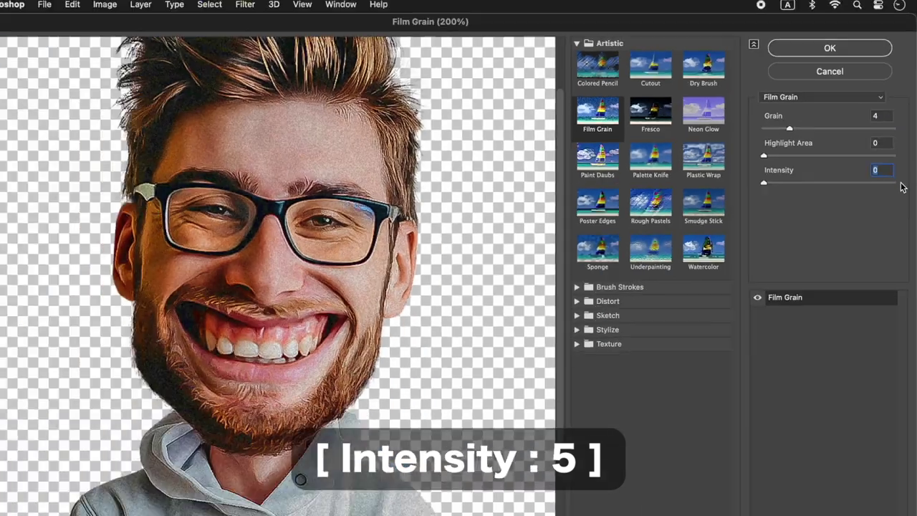
text(5)
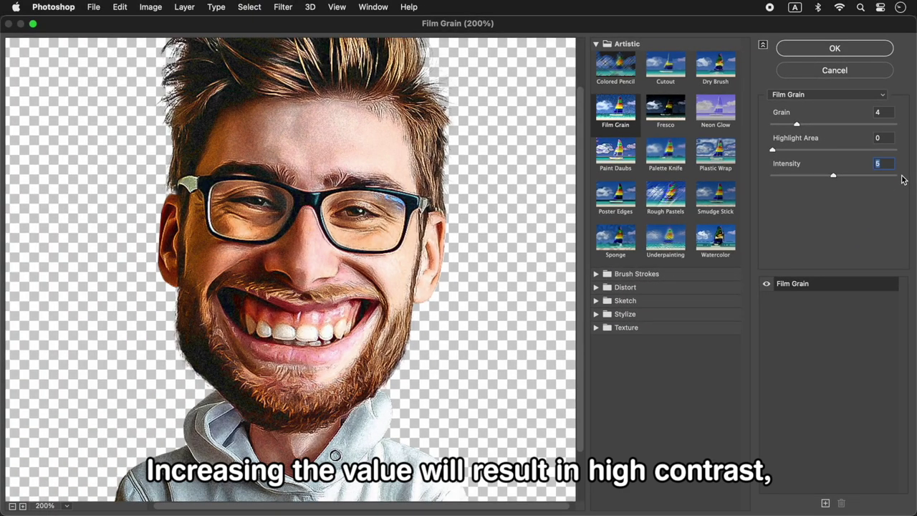
key(Down)
key(Down)
key(Down)
key(Down)
key(Down)
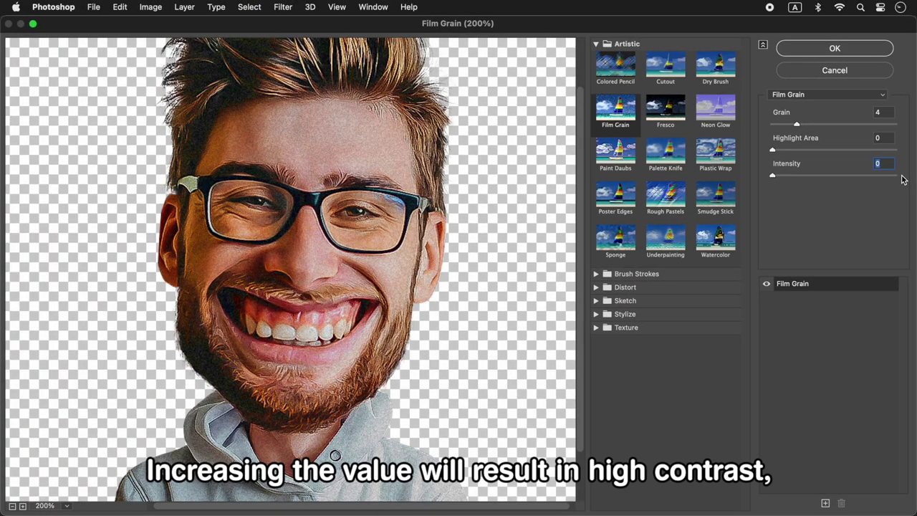
key(Up)
key(Up)
key(Up)
key(Up)
key(Up)
key(Up)
key(Up)
key(Up)
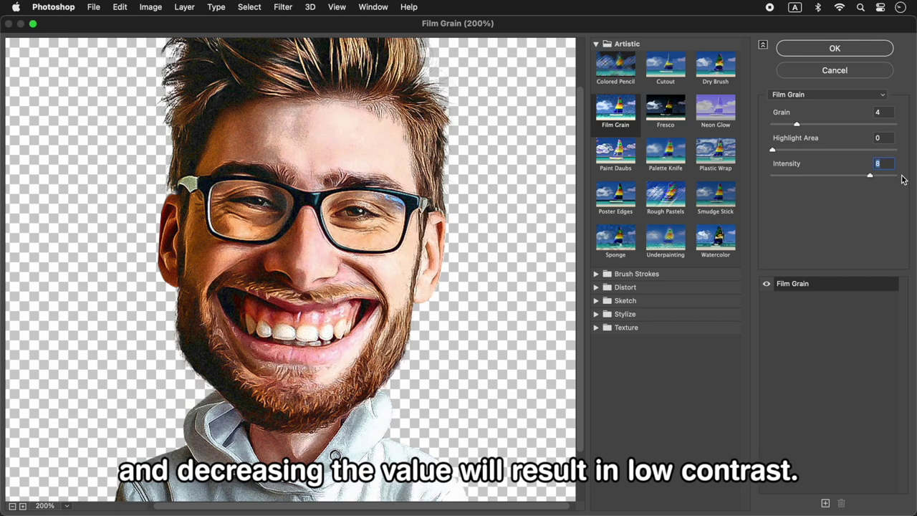
key(Down)
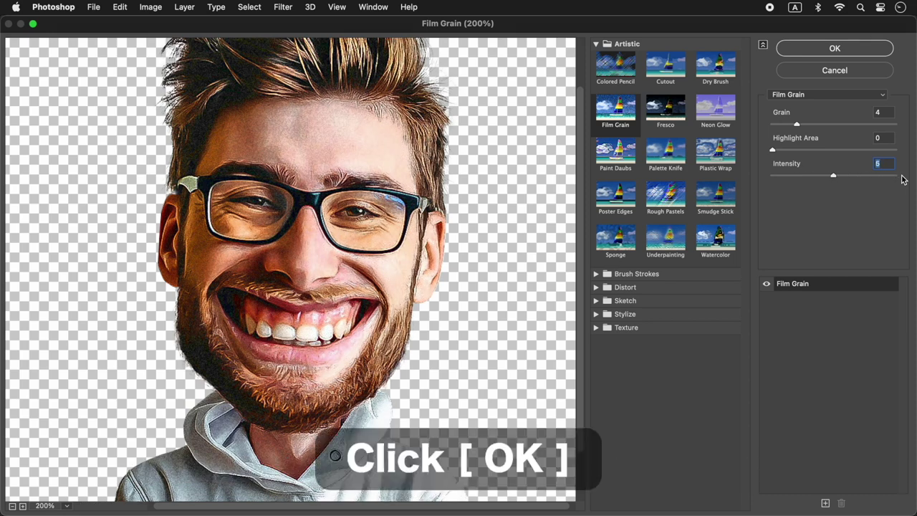
click(855, 50)
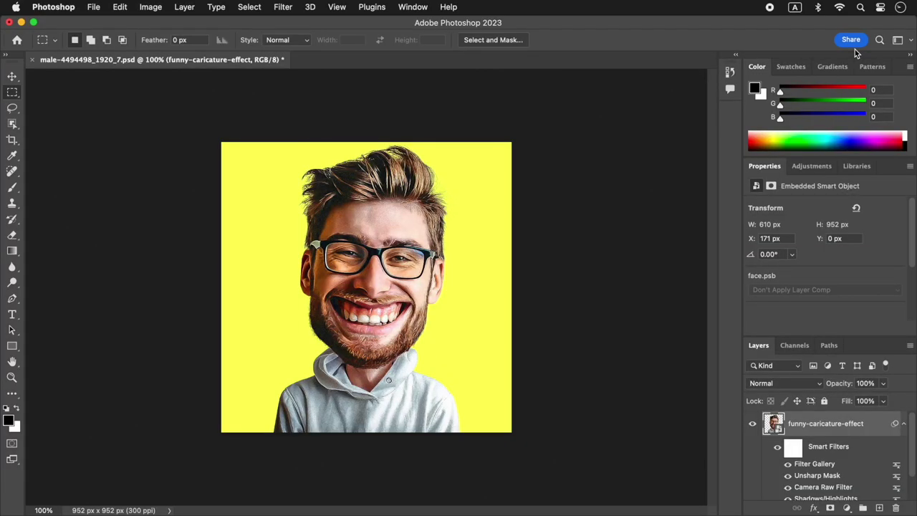